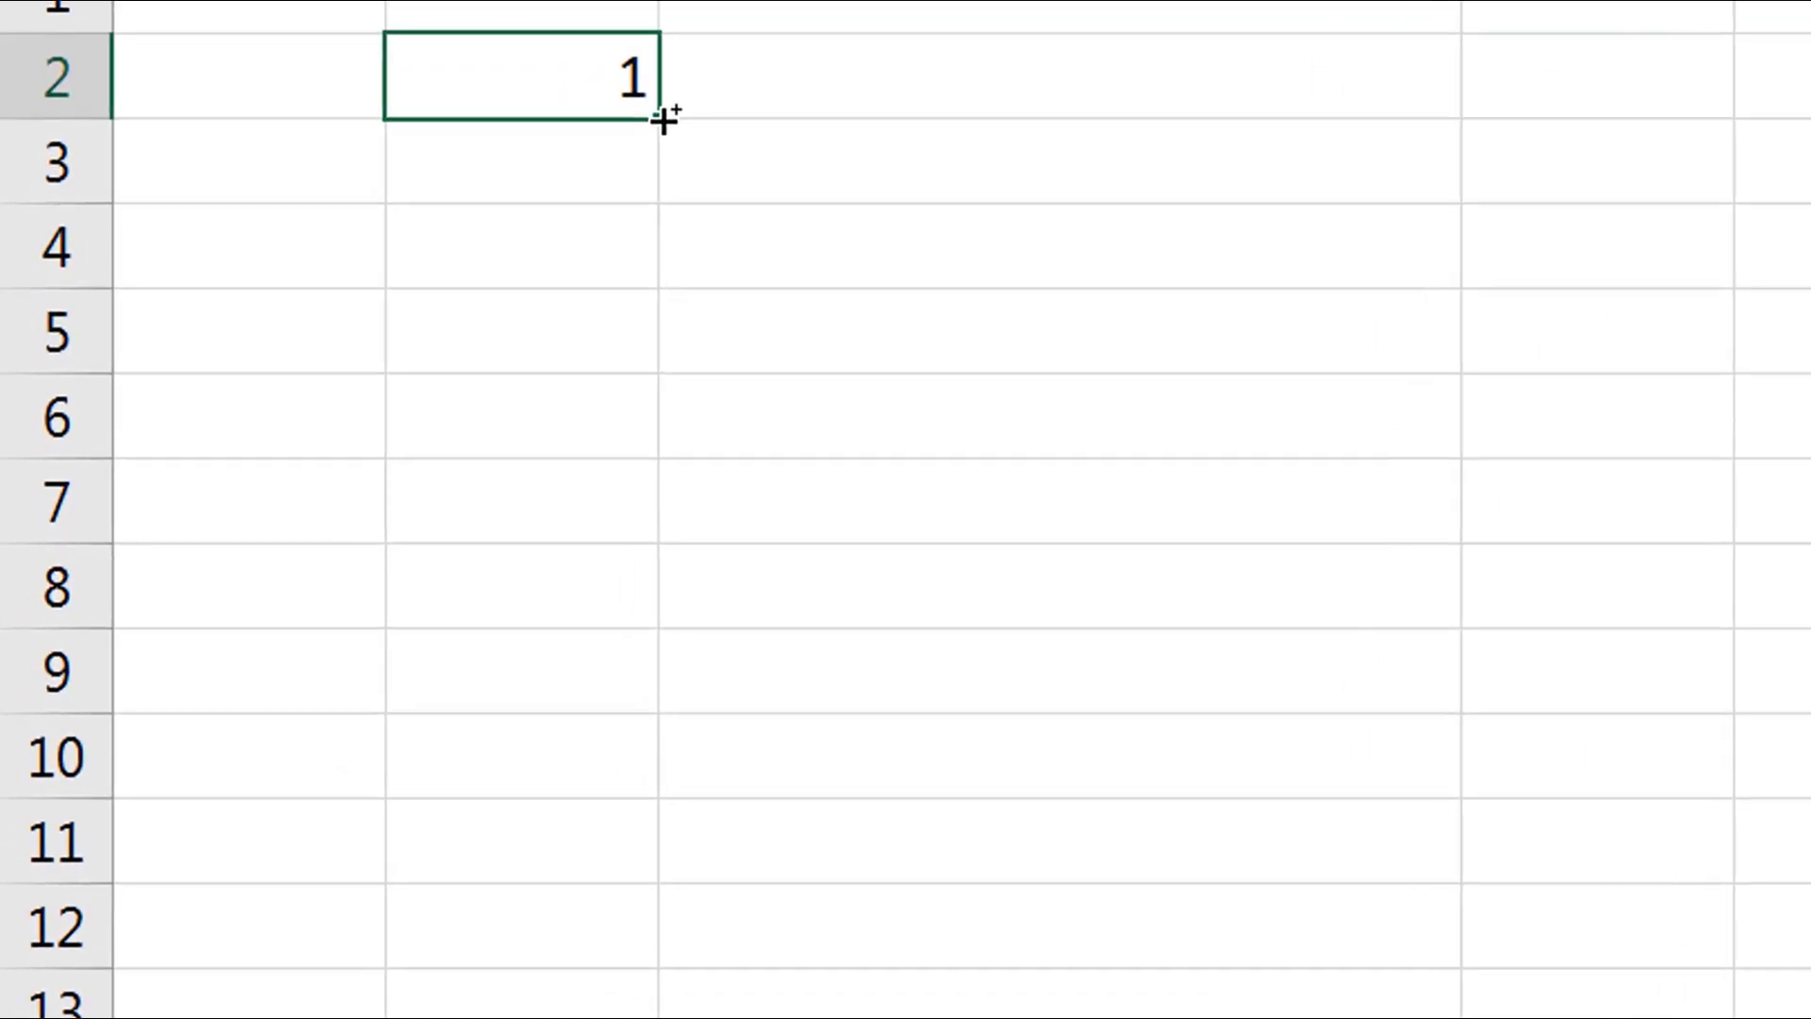
Fill a number series down the column and enter 8.3
drag(664, 120, 664, 629)
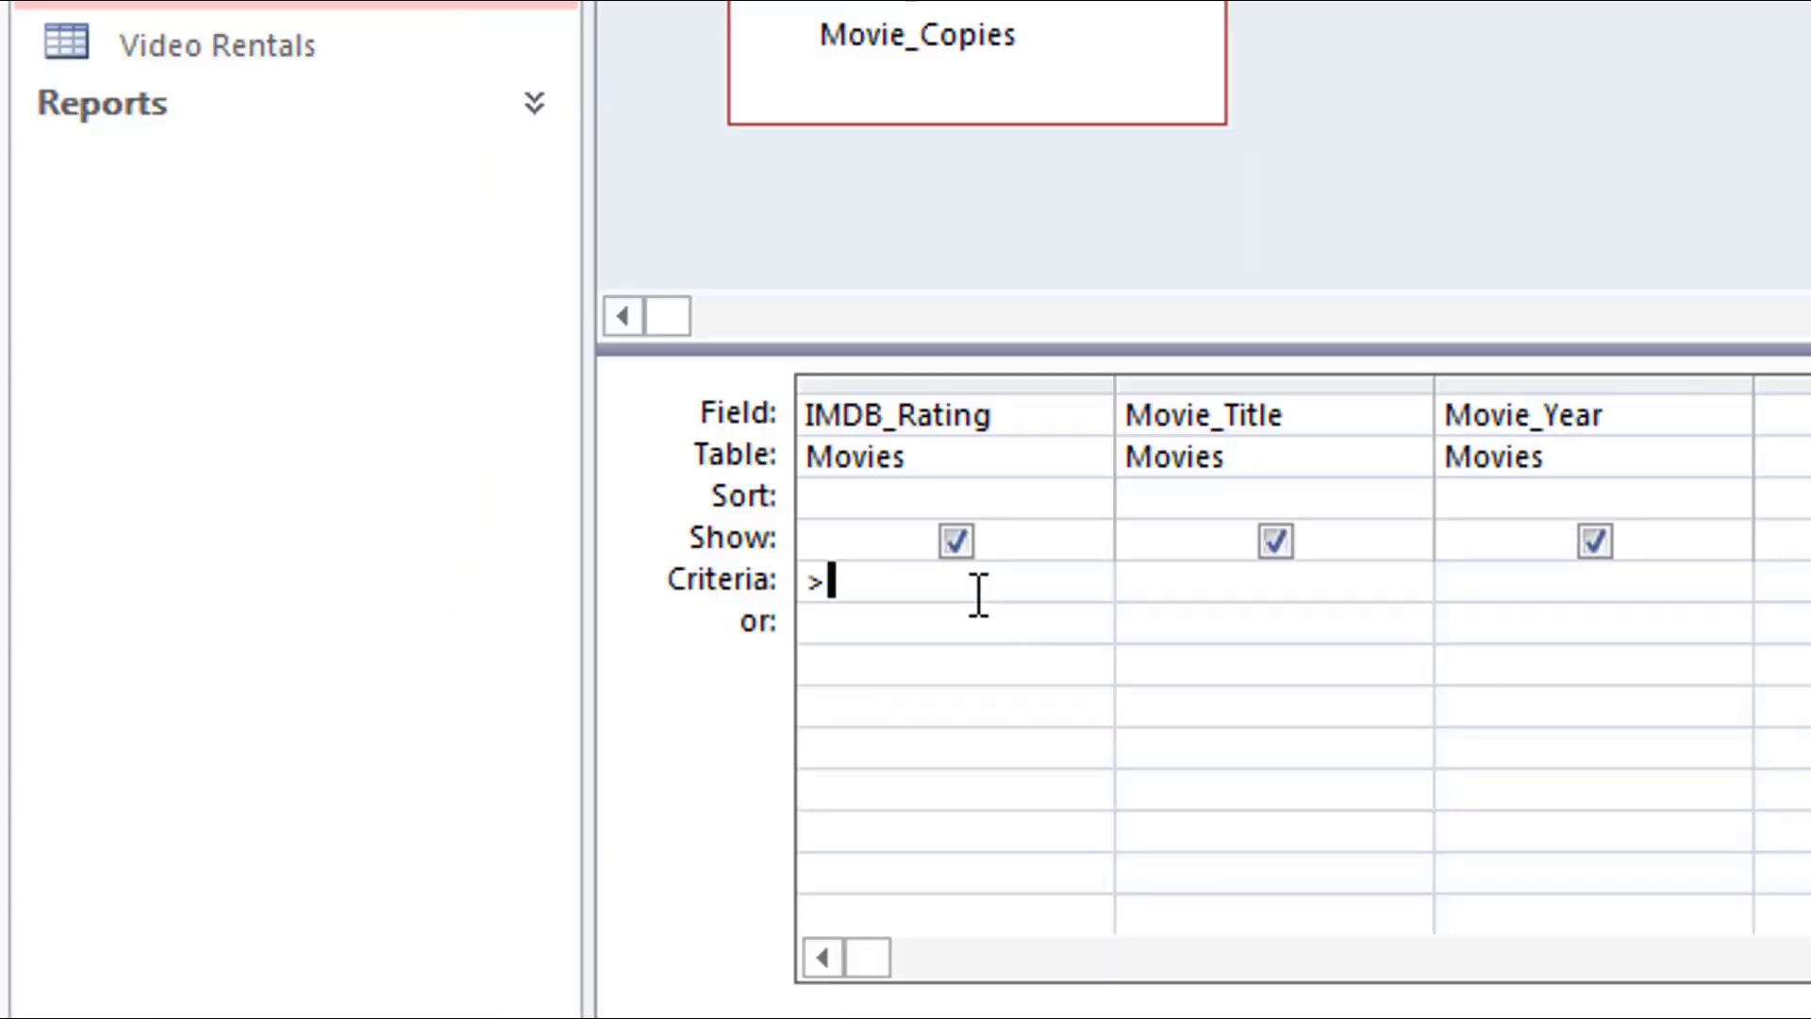
text(8.3)
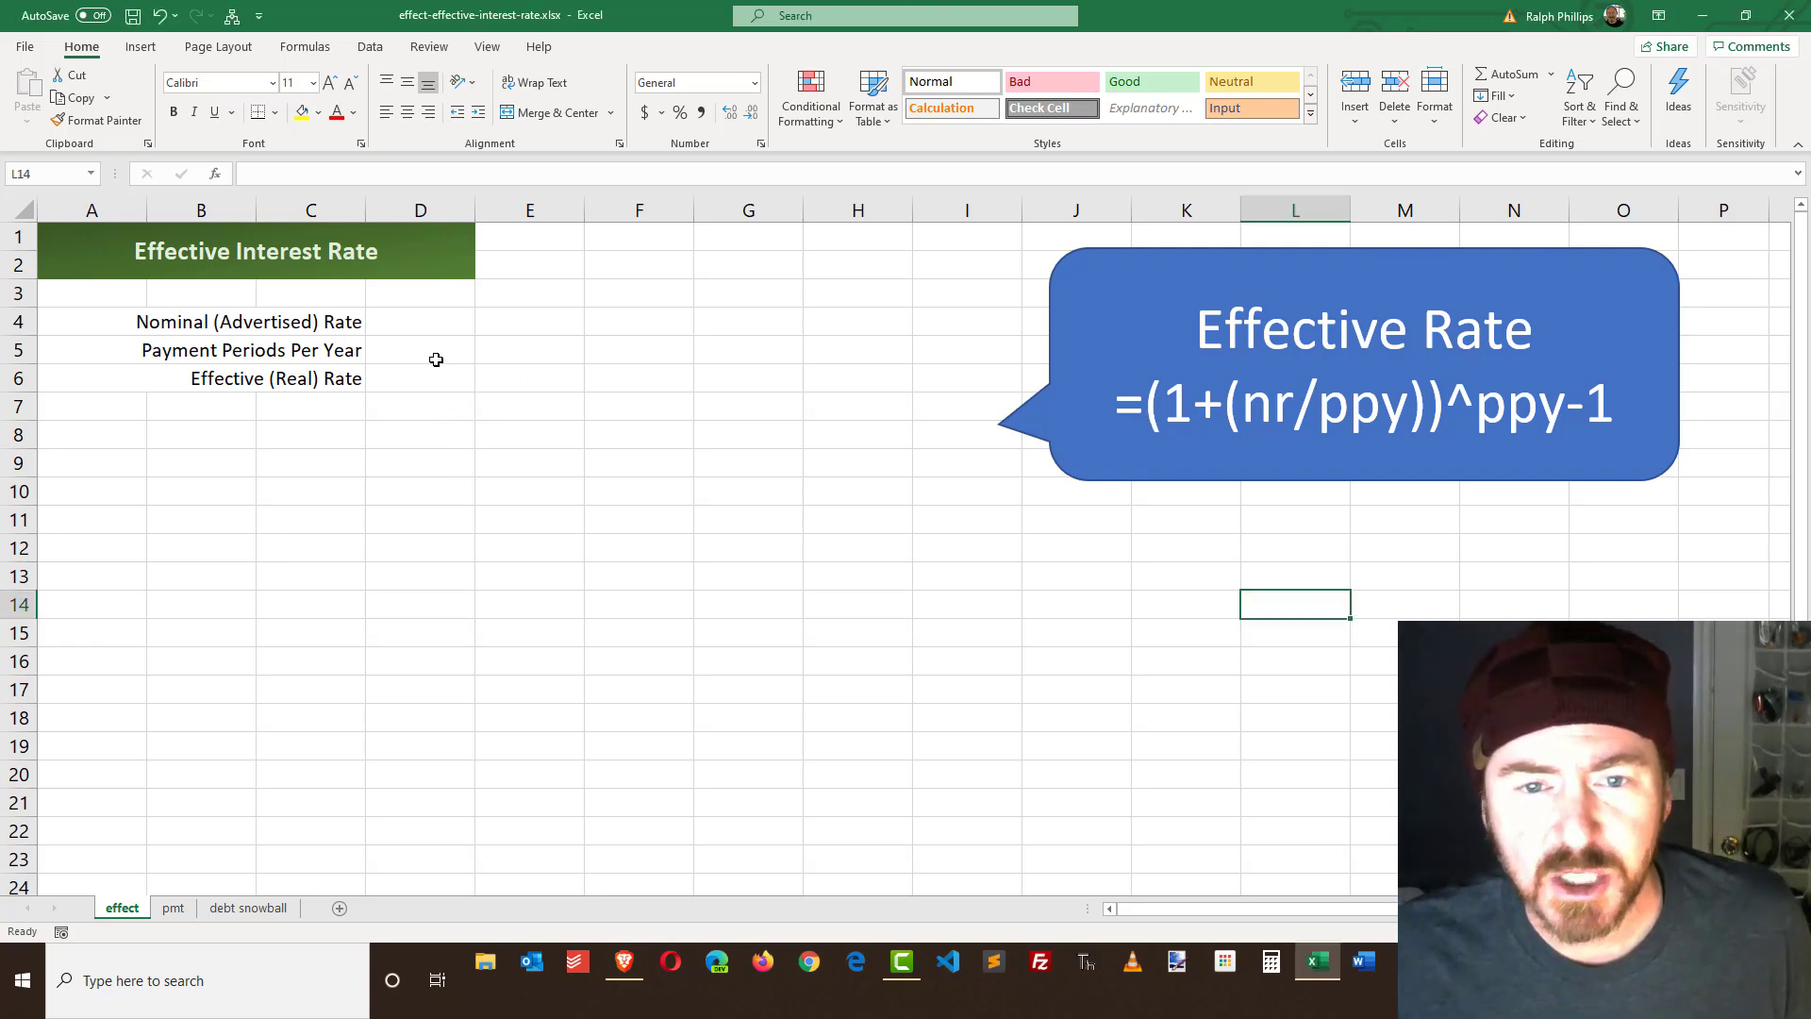
Enter a 5.9% nominal rate in D4 and 12 payment periods in D5
click(436, 328)
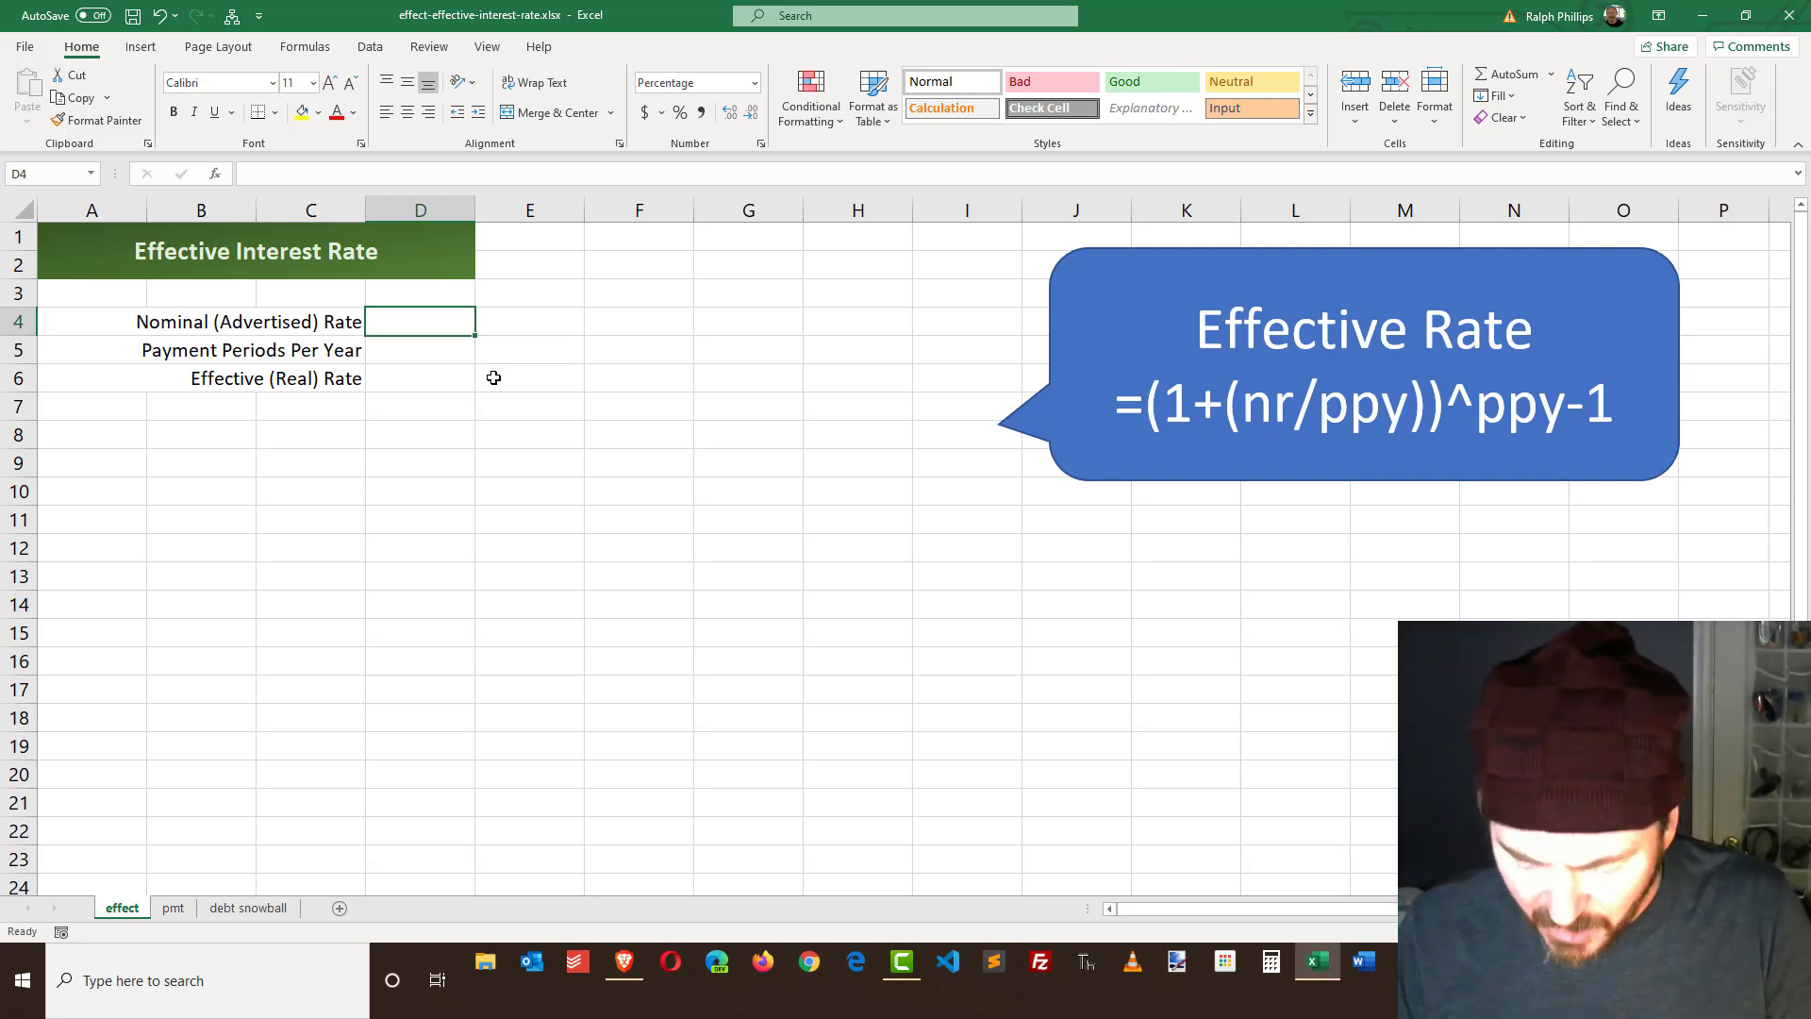
text(5.9)
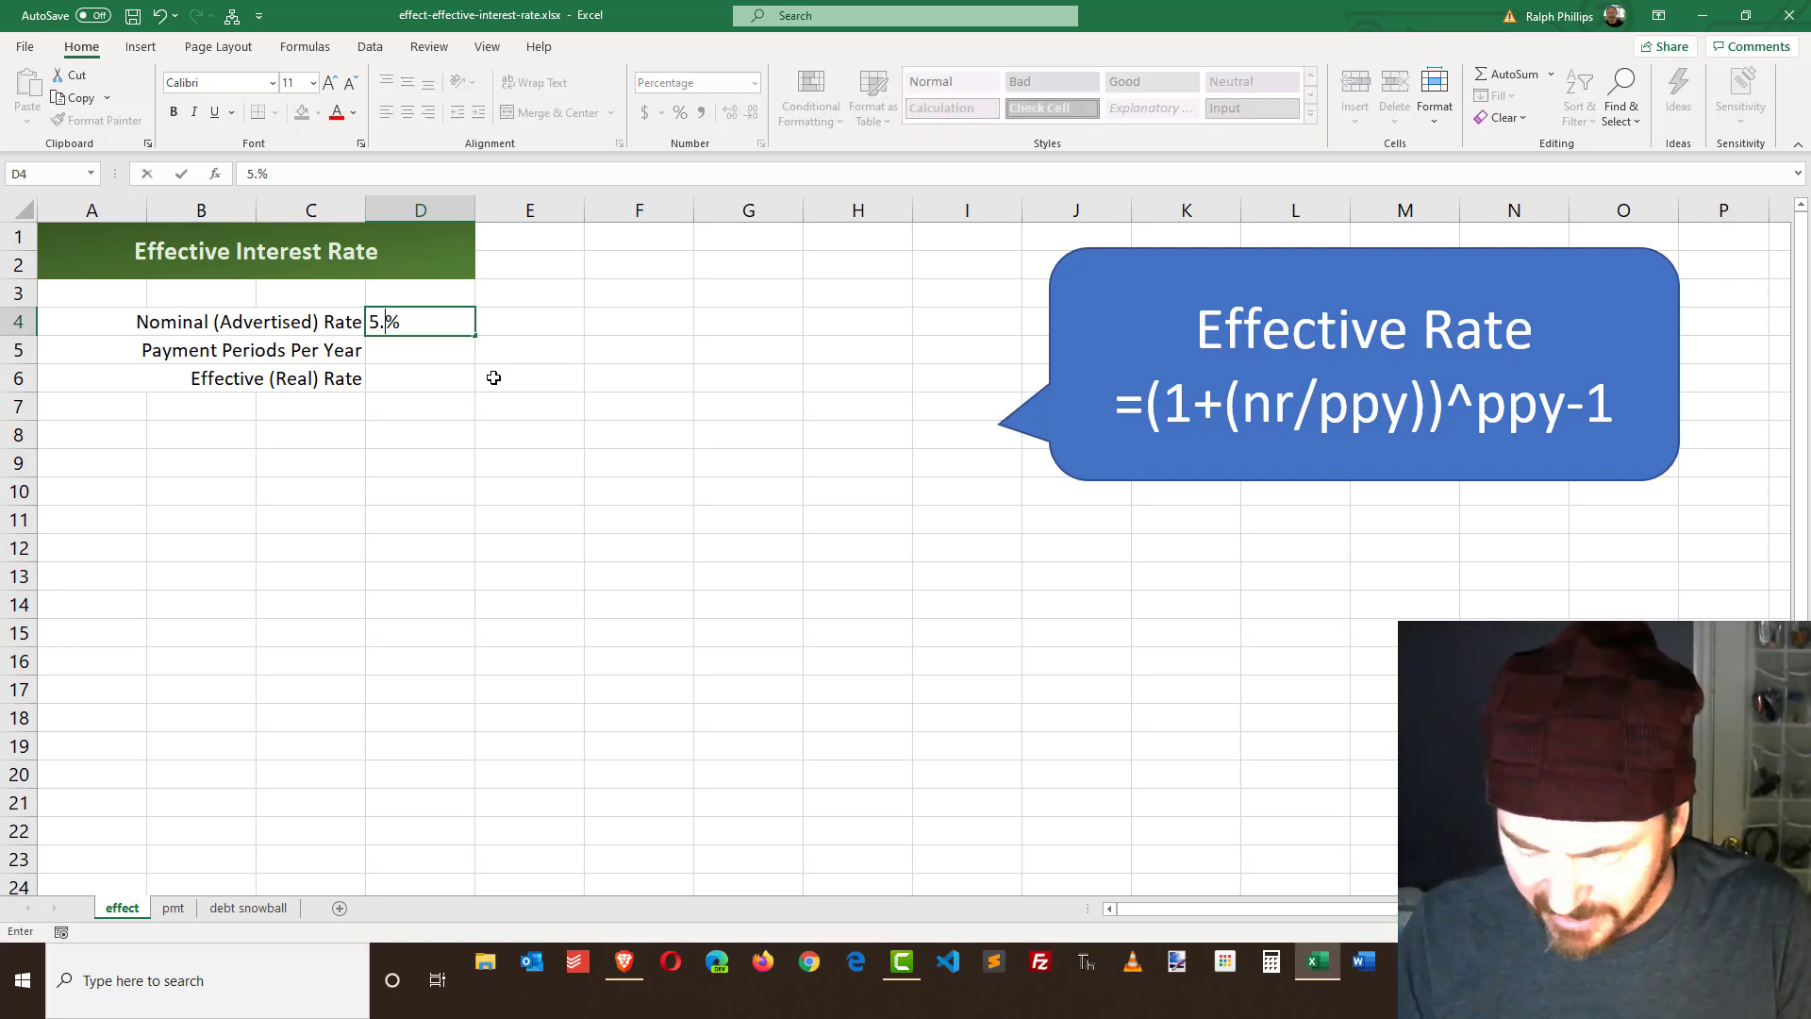
key(Return)
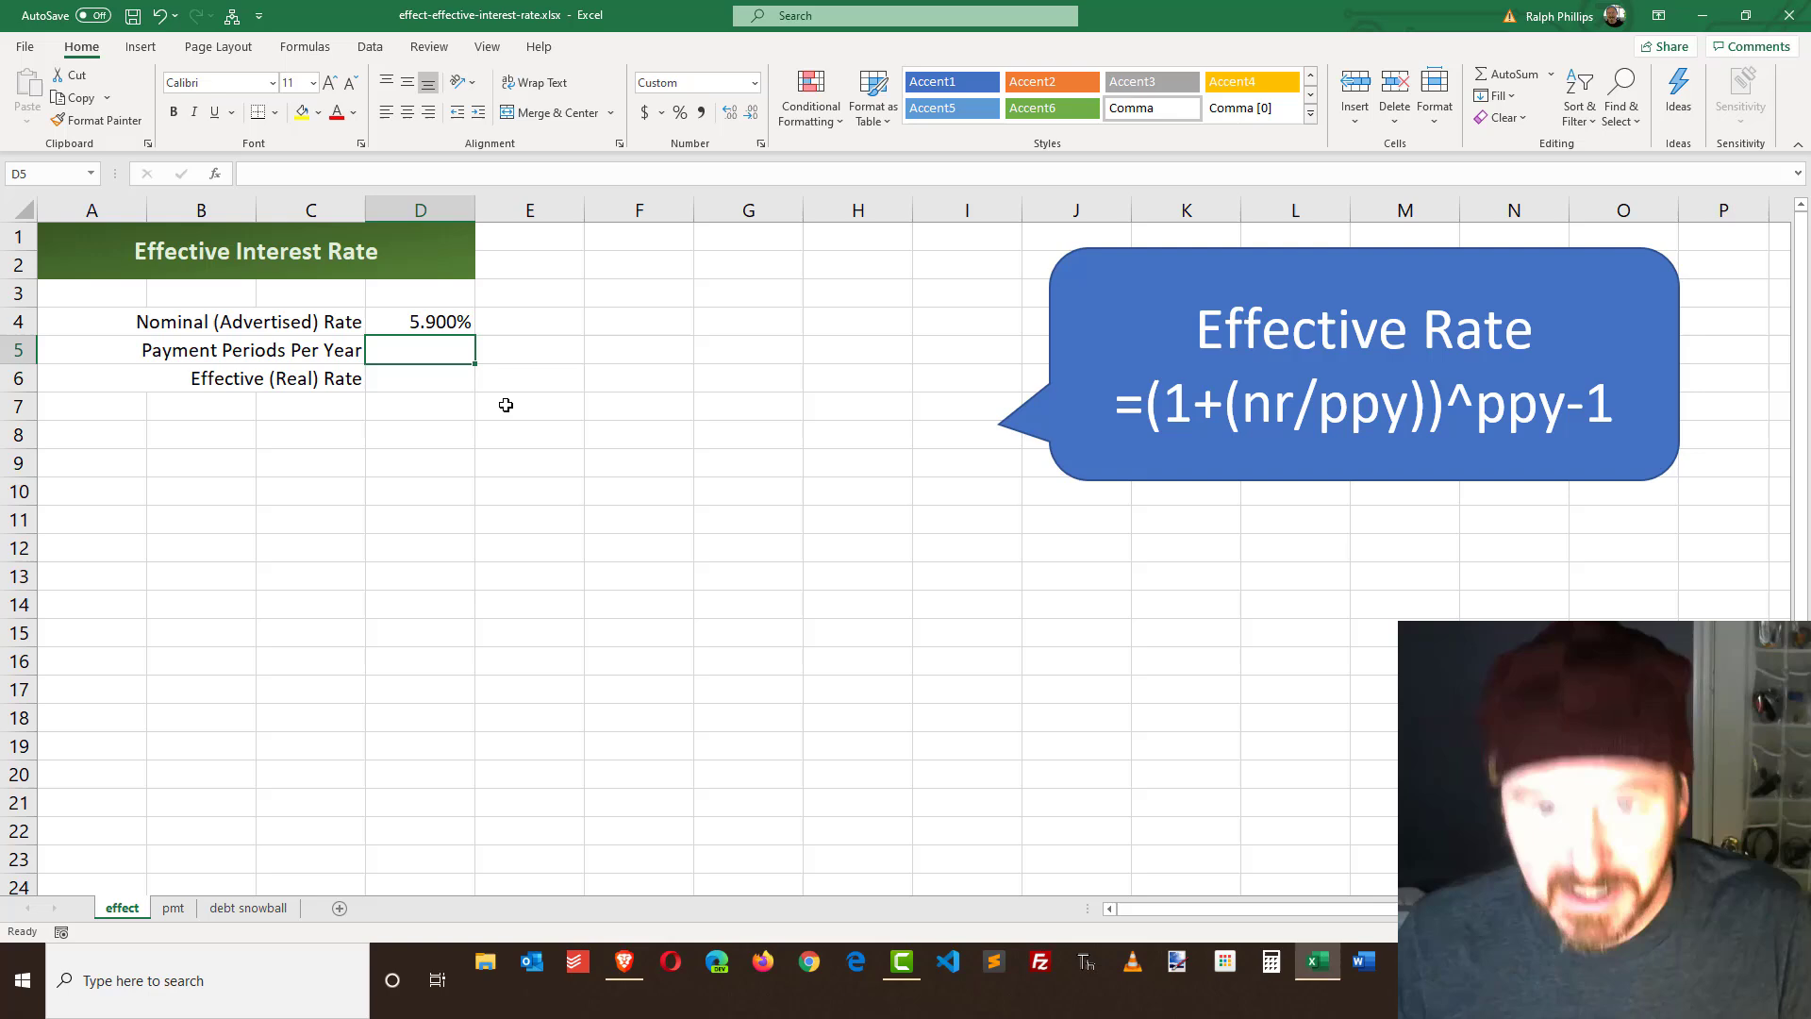
text(12)
key(Return)
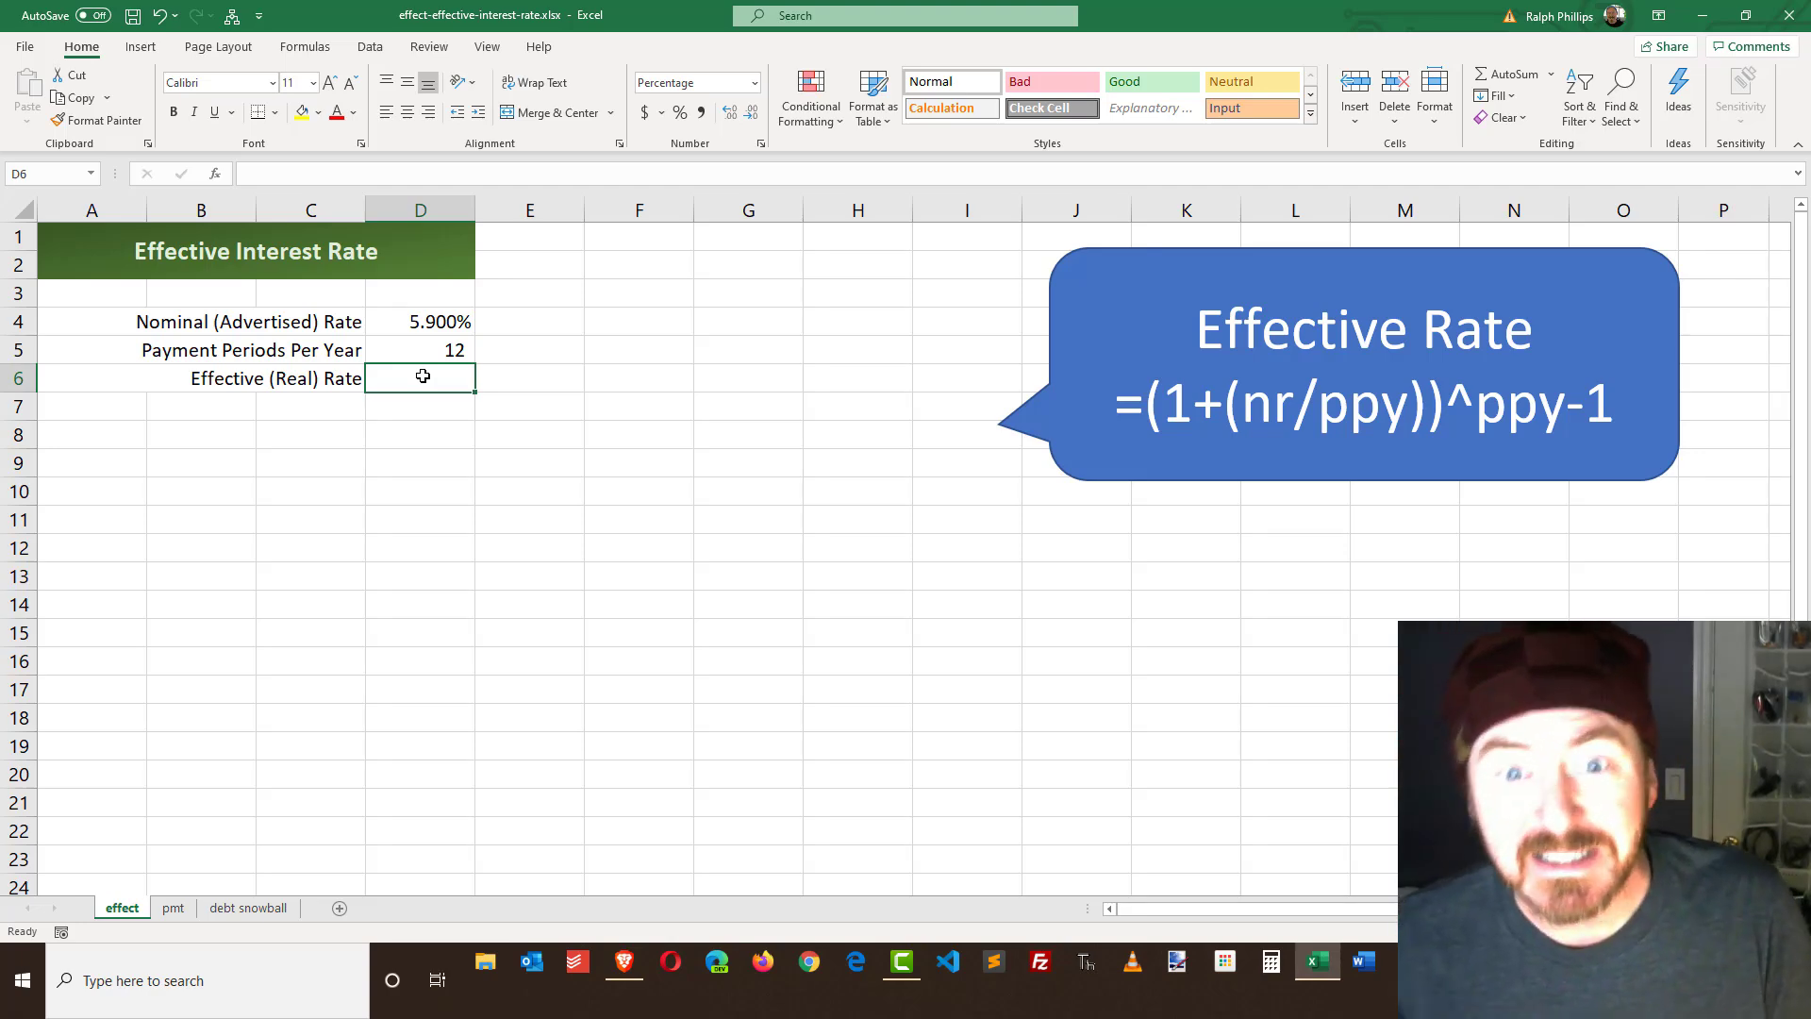
Build the compound growth formula =(1+(D4/D5))^D5 in D6
text(=)
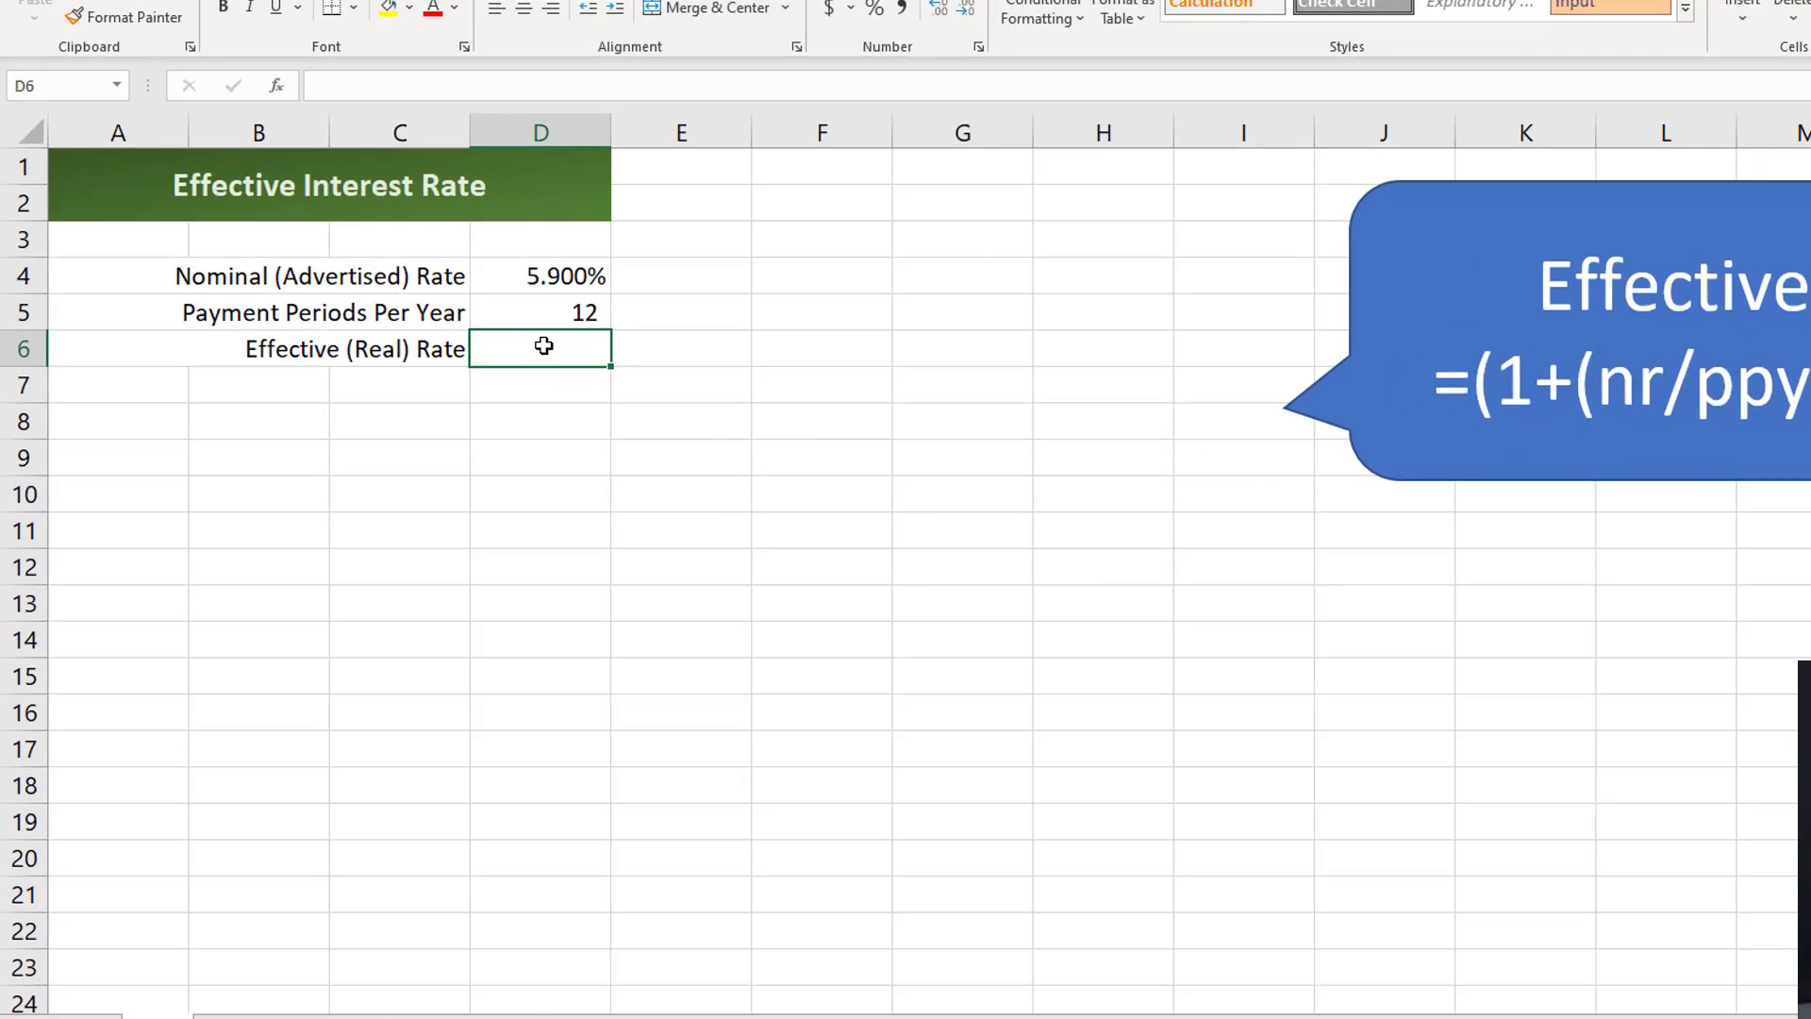
text(()
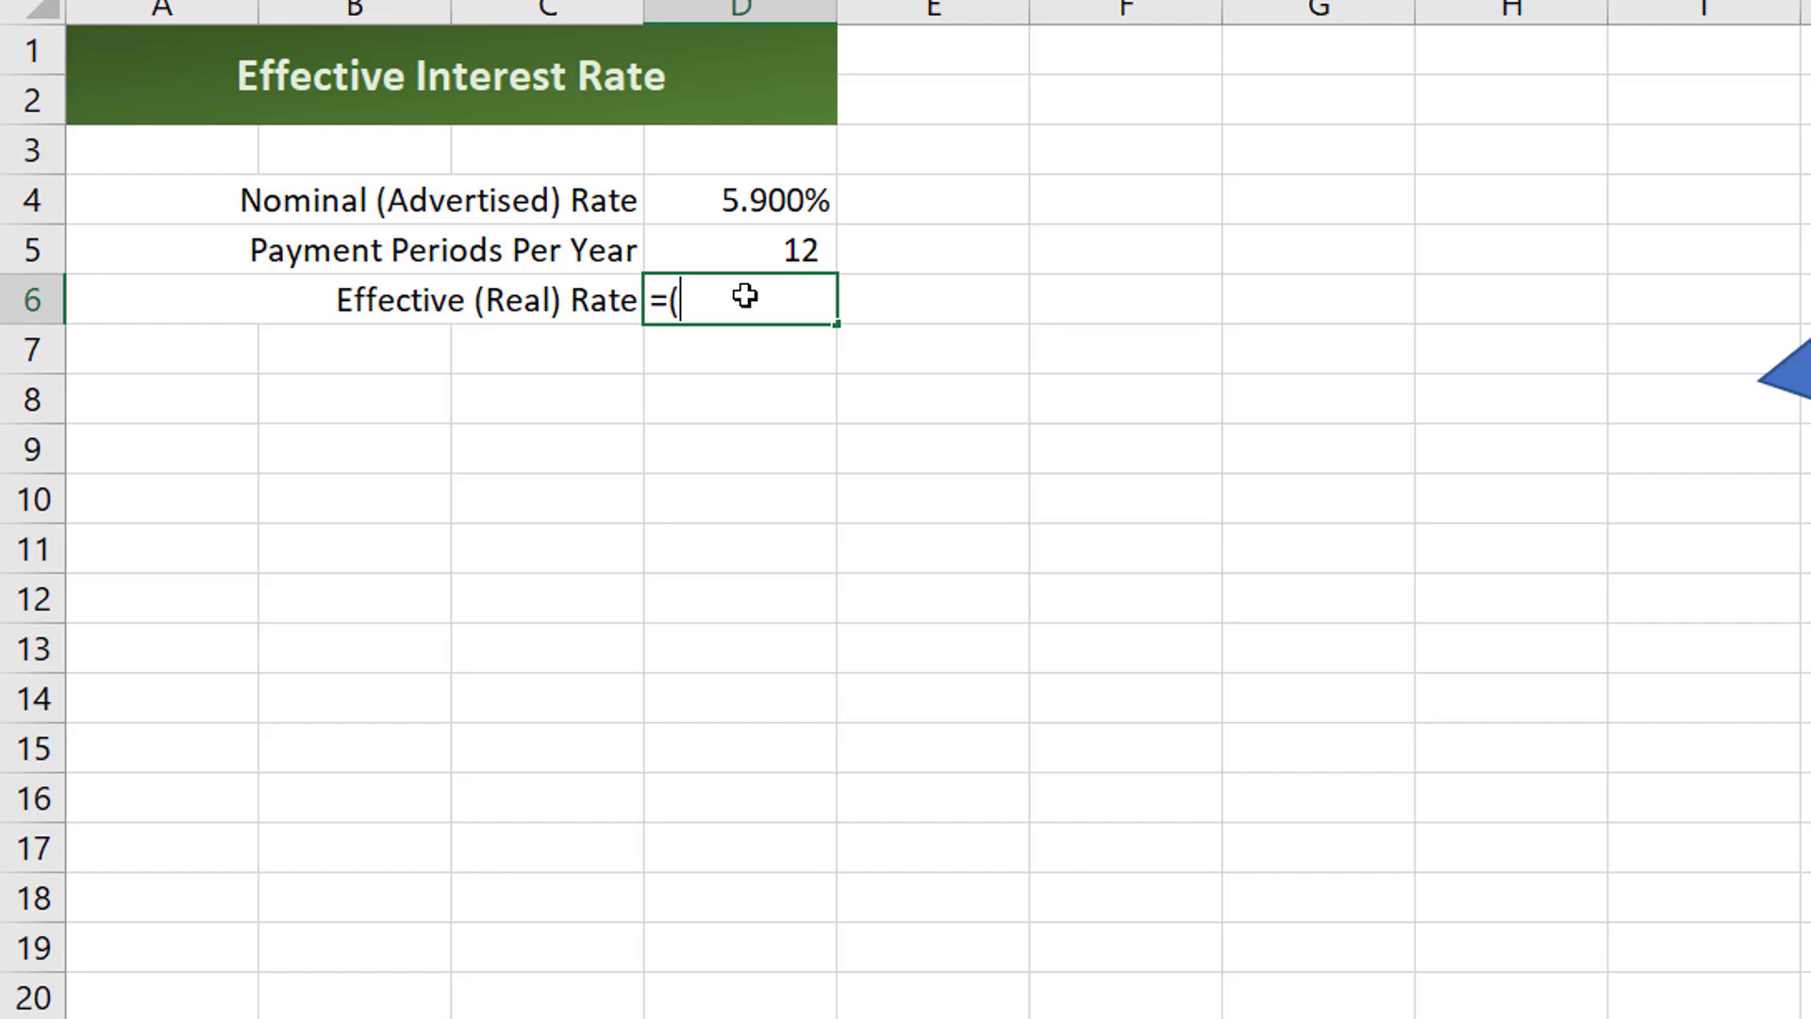
text(1+()
click(771, 199)
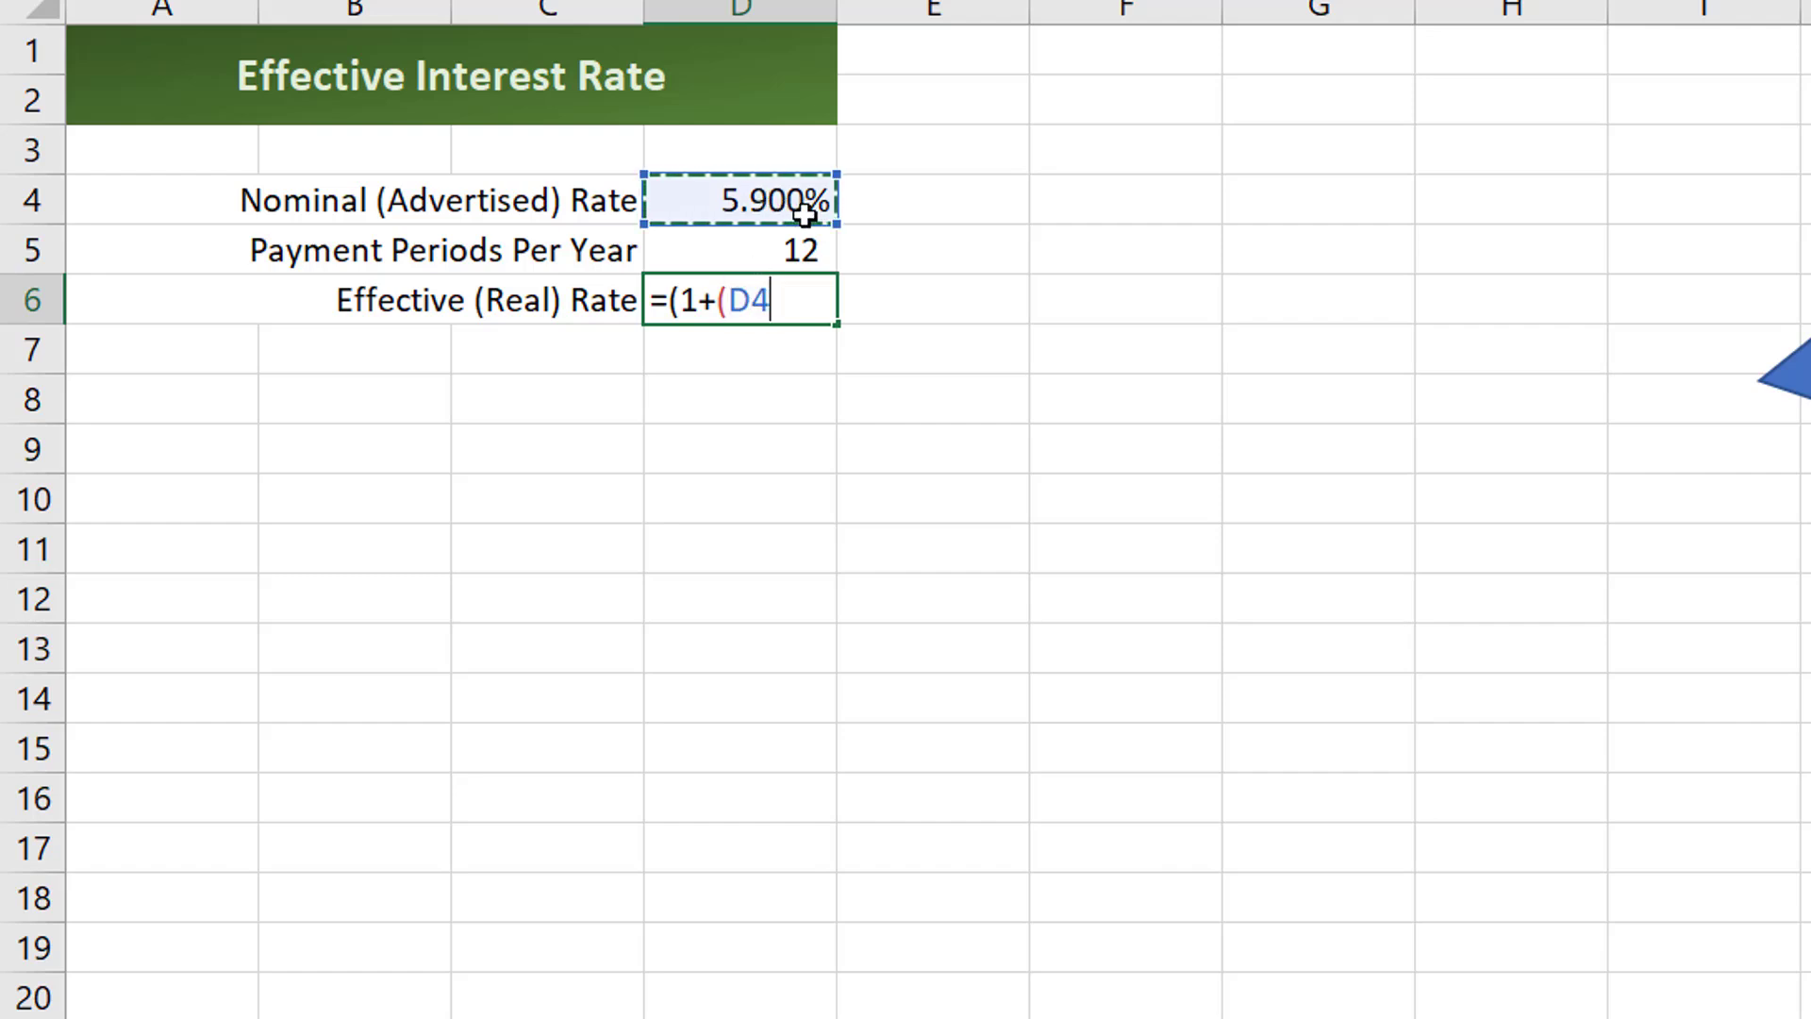
text(/)
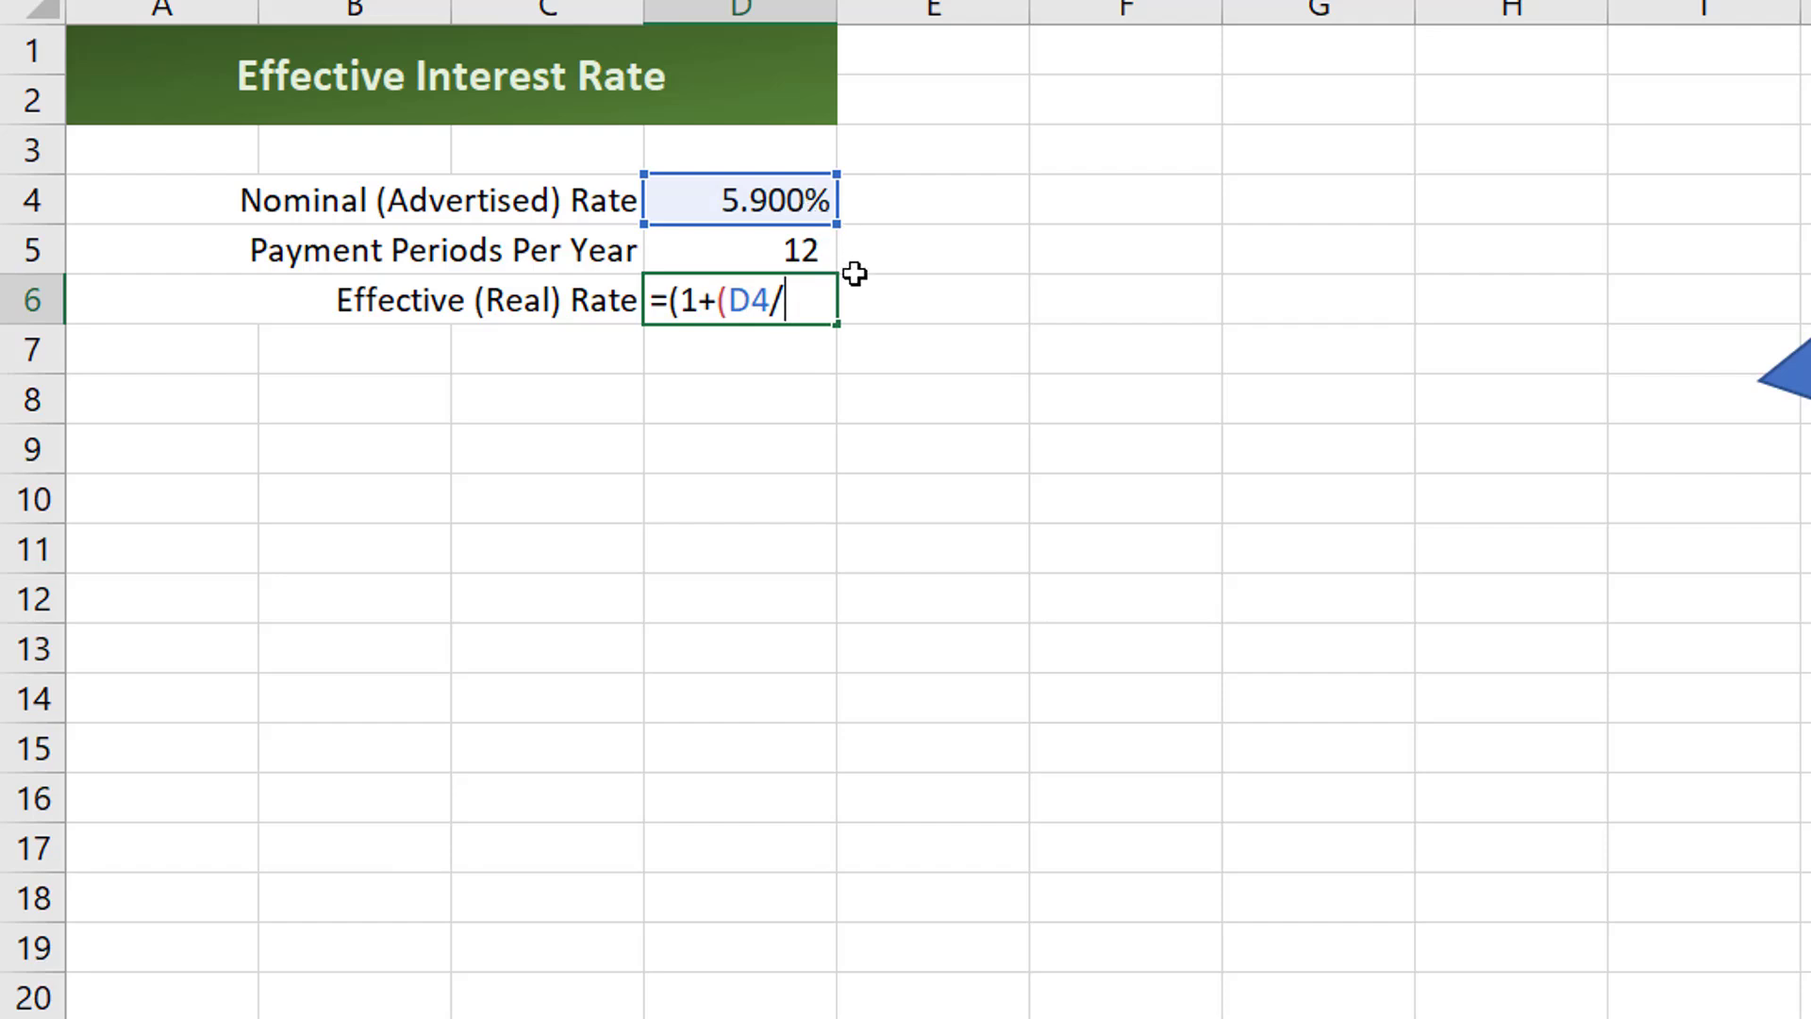
click(803, 253)
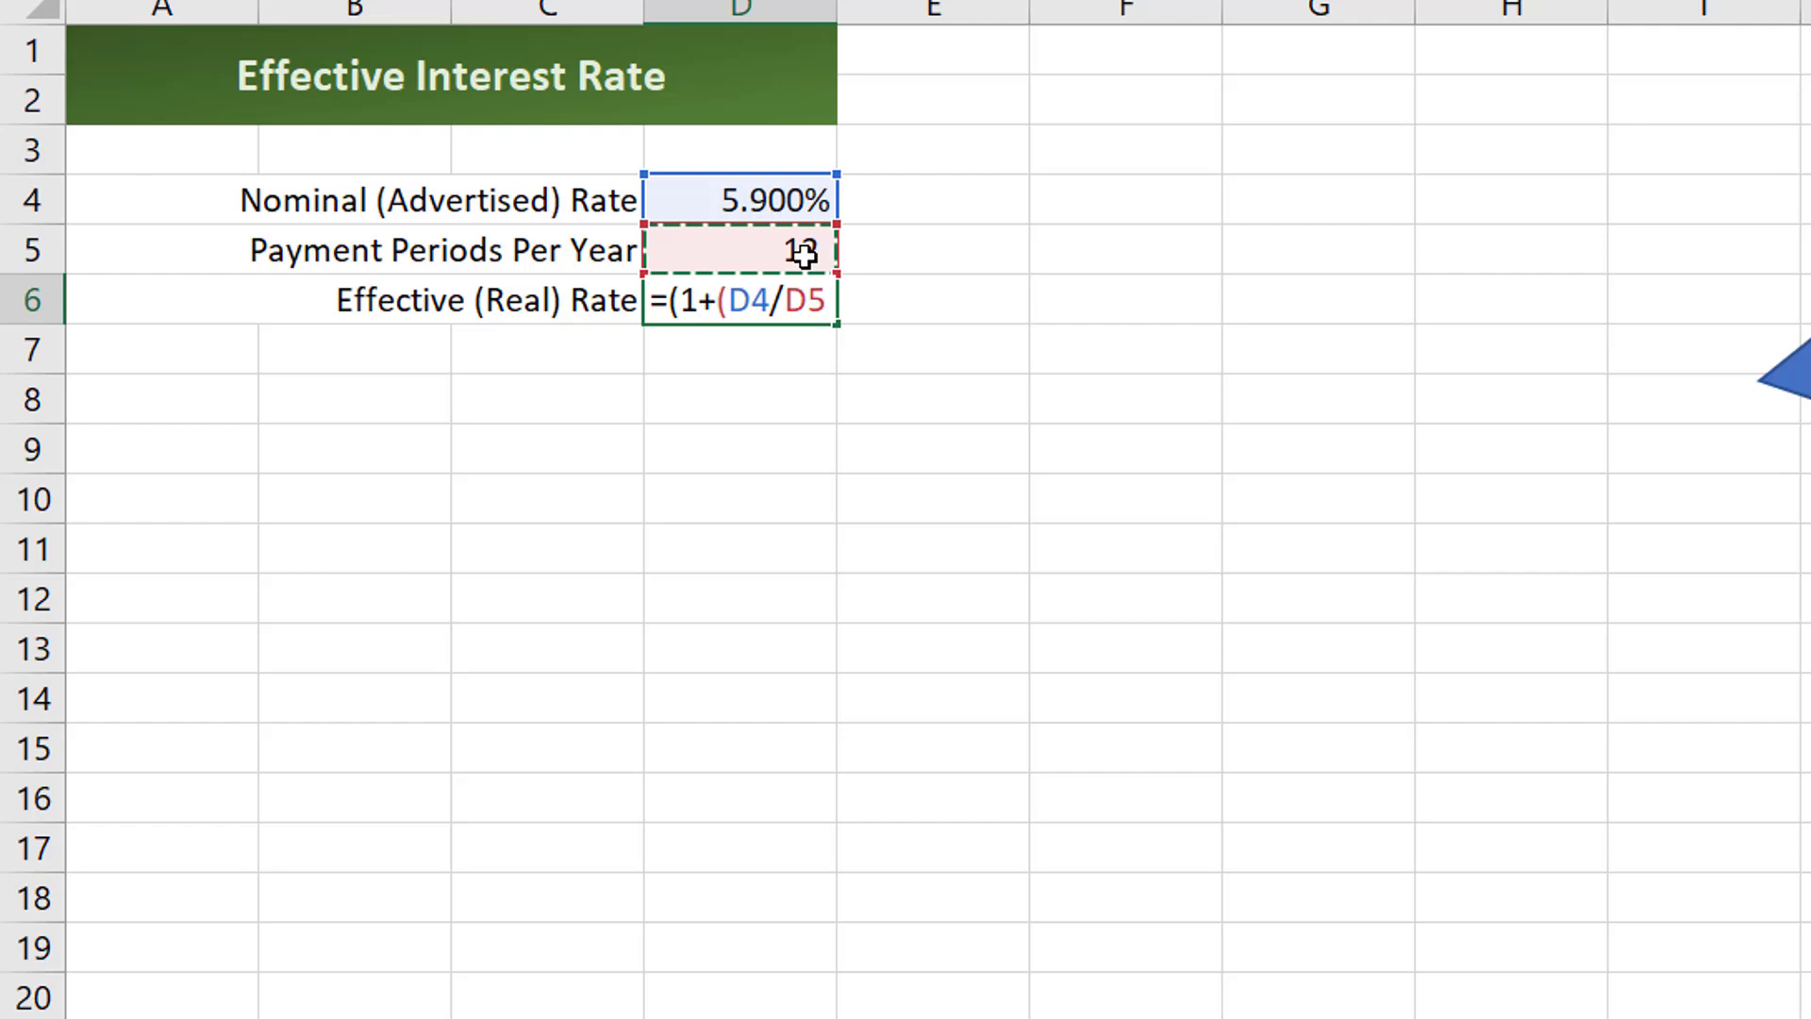
text()))
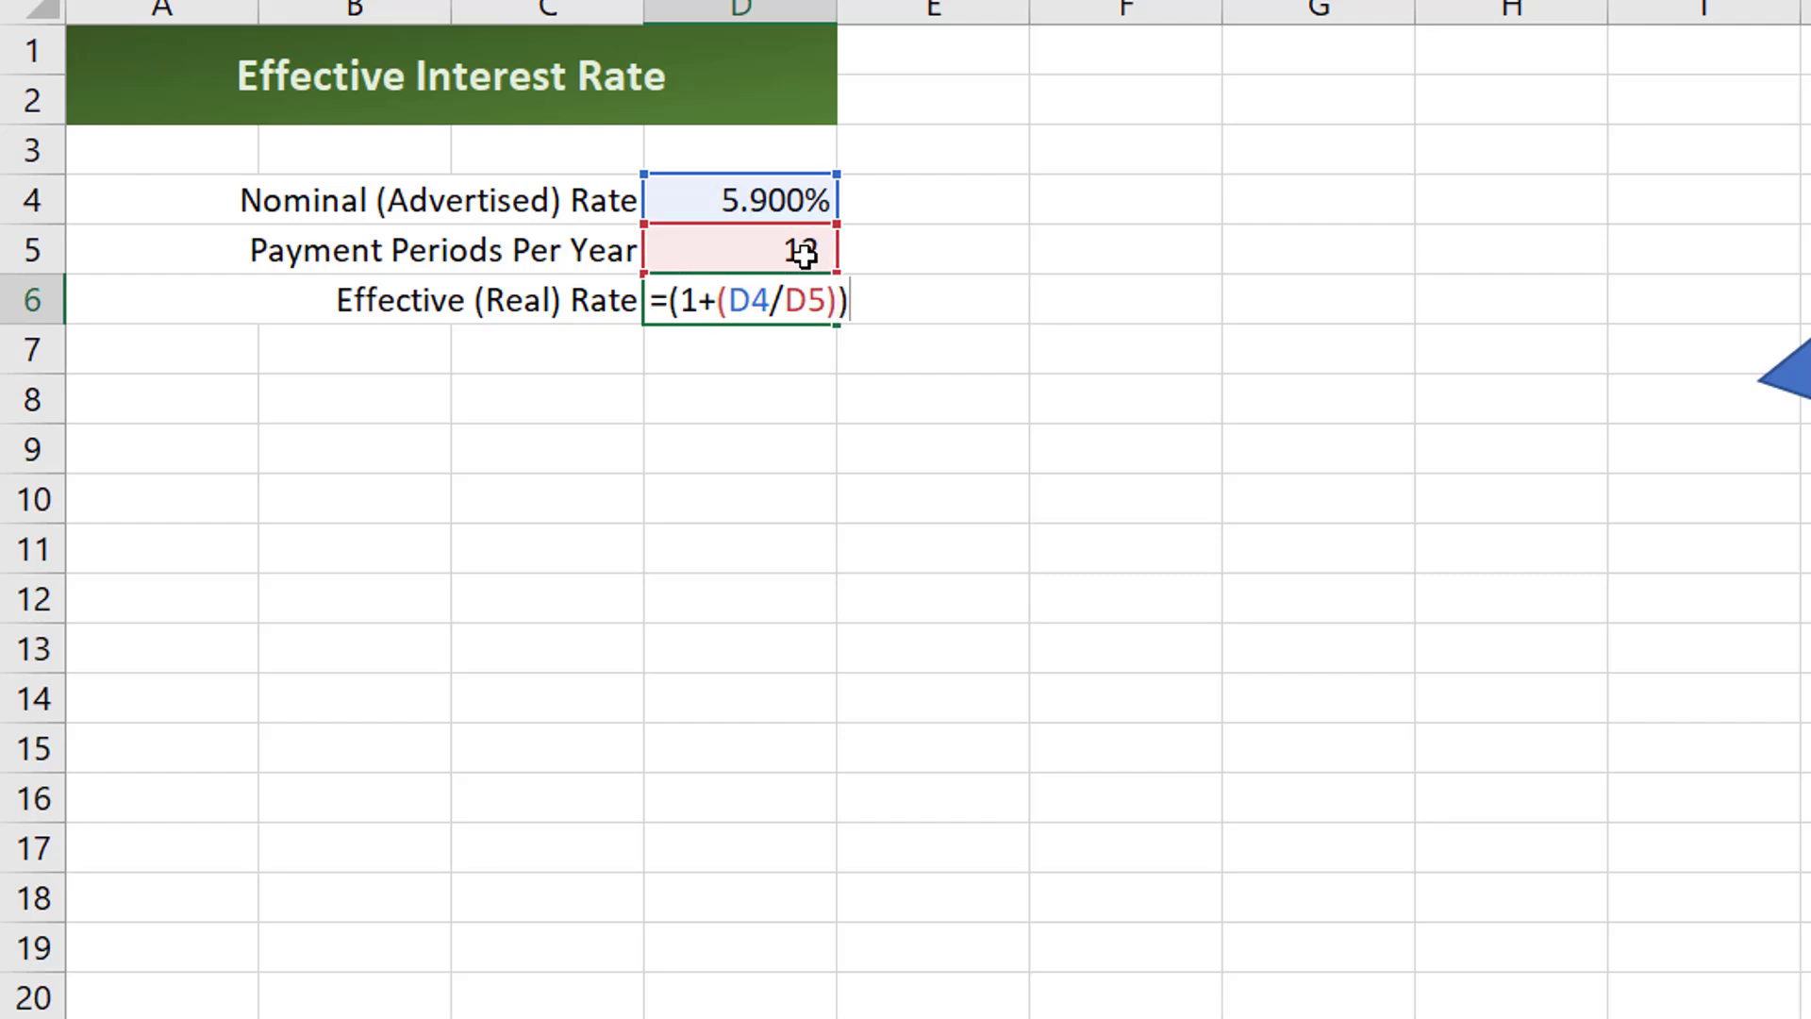
text(^)
click(791, 247)
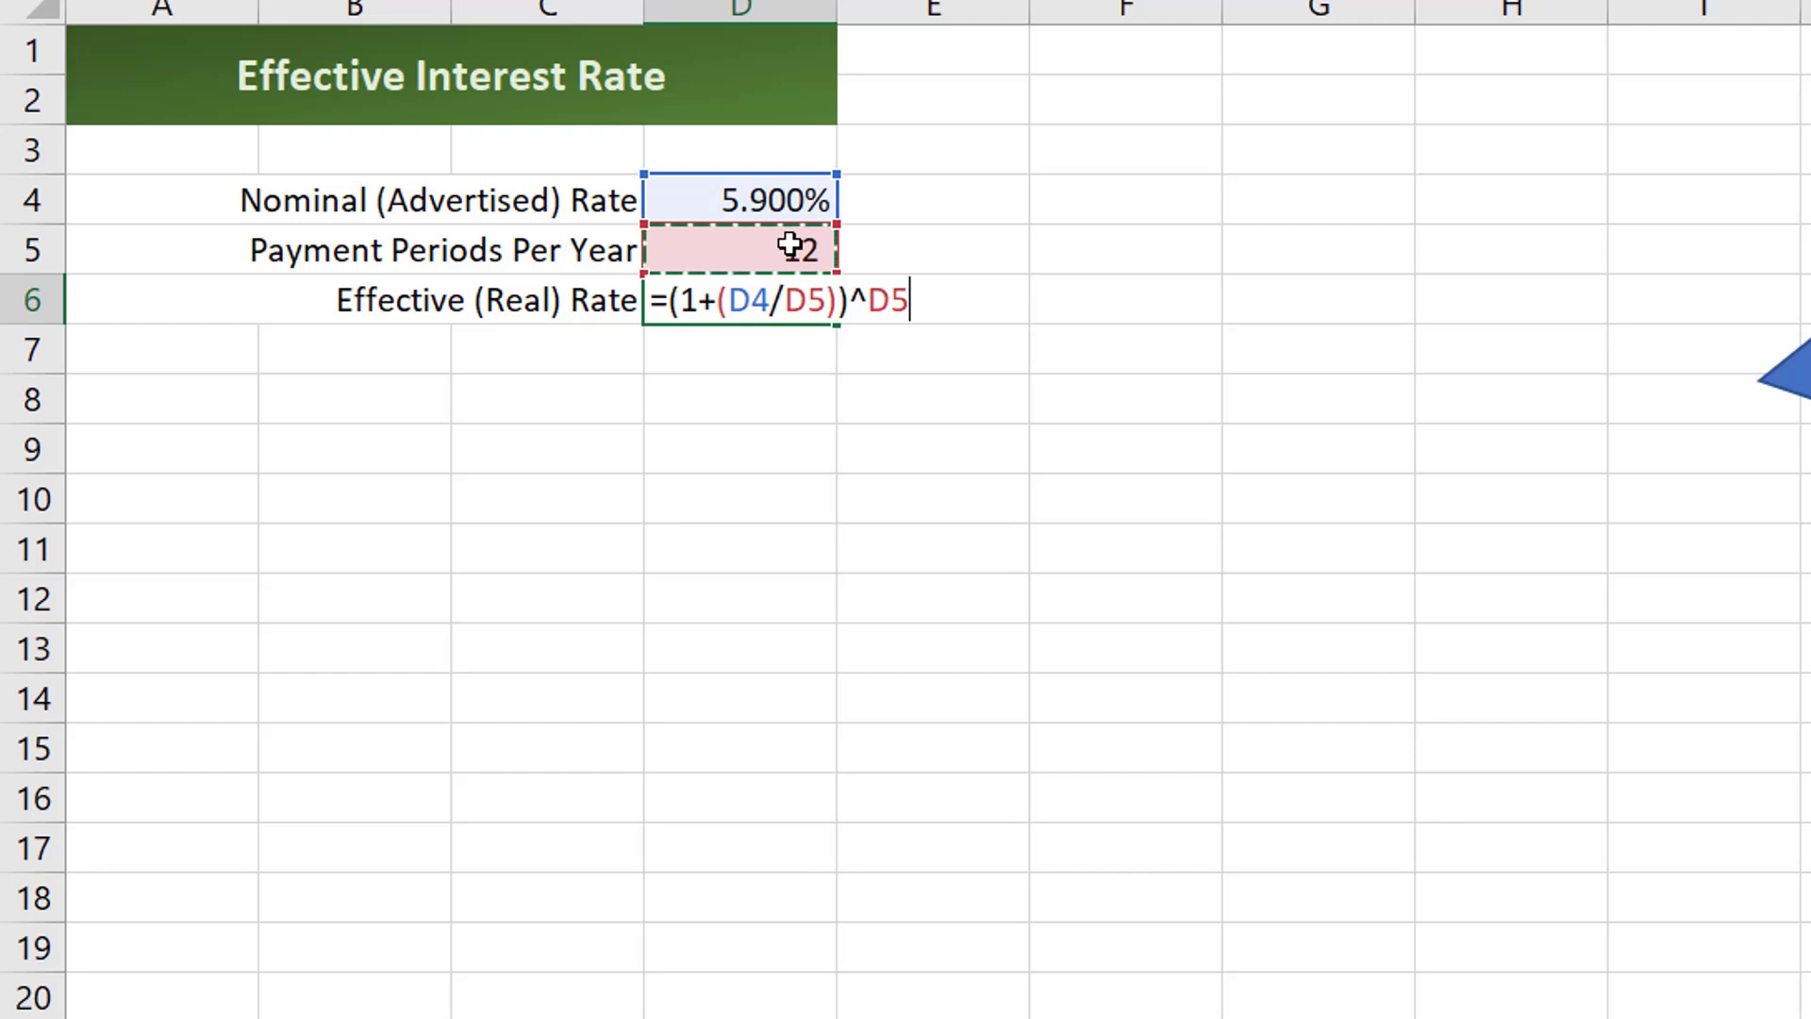
key(ctrl+Return)
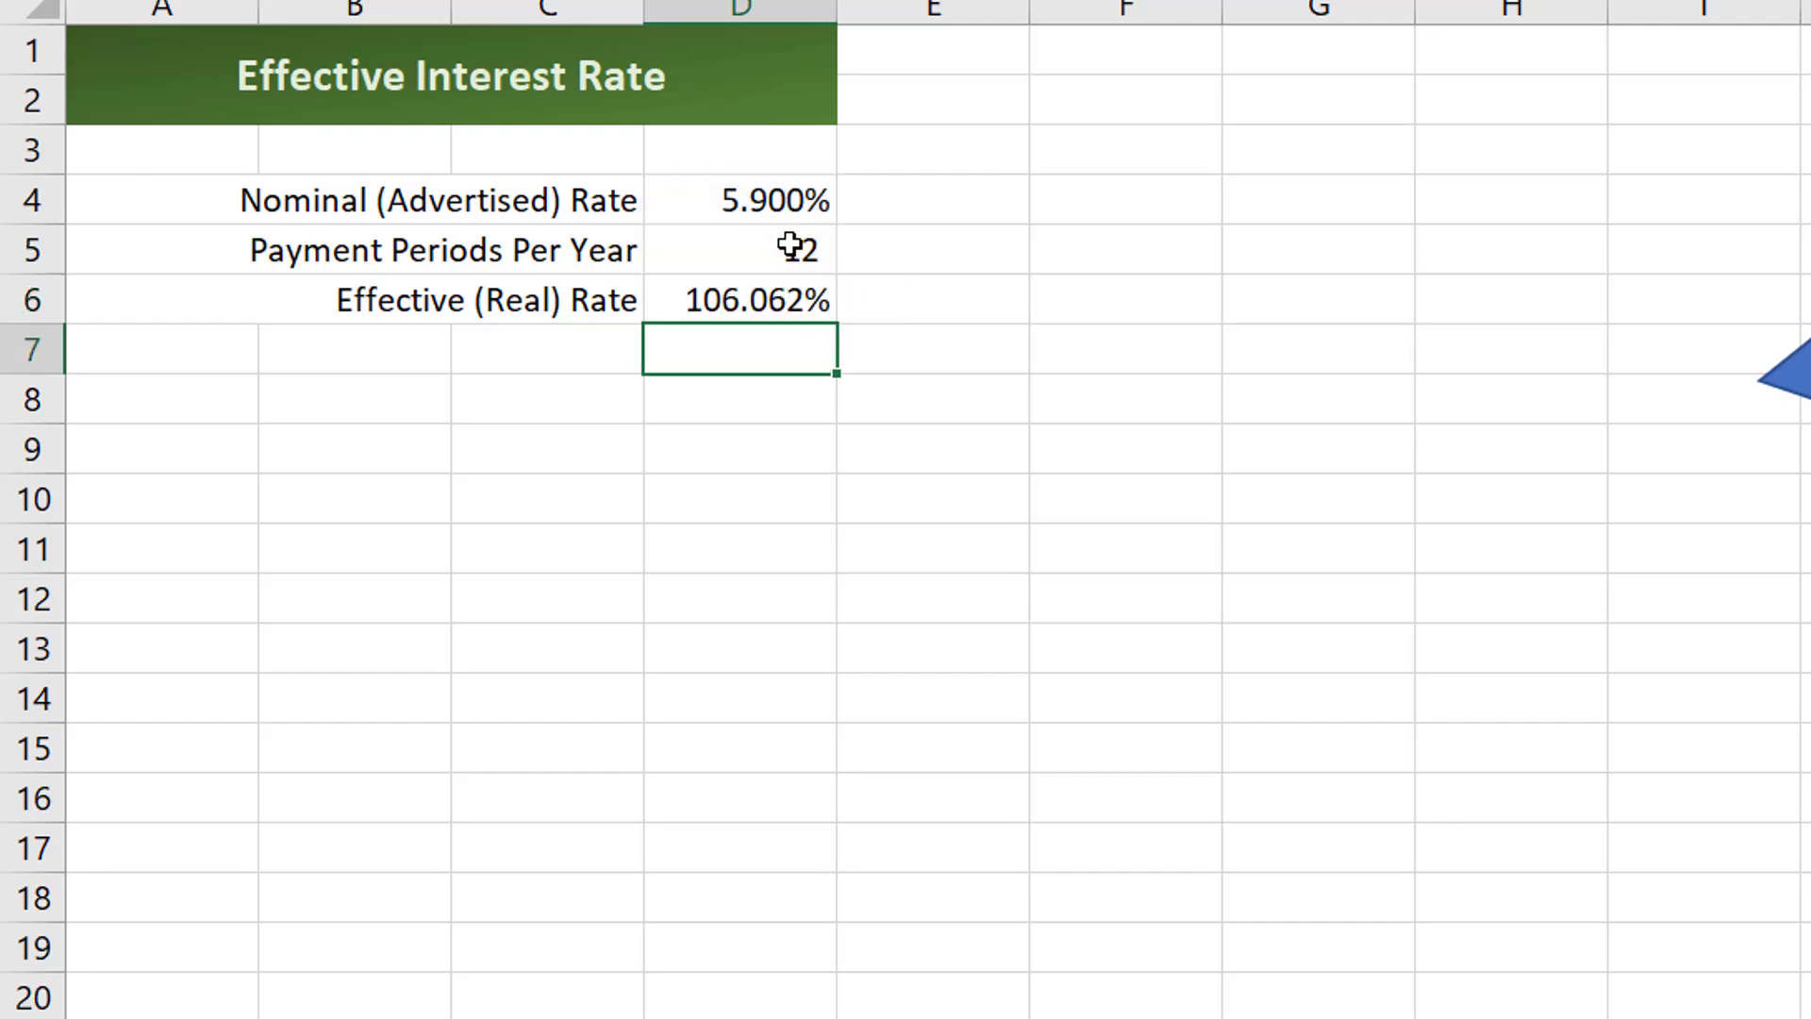
Append -1 to the D6 formula so it returns the 6.062% effective rate
click(806, 302)
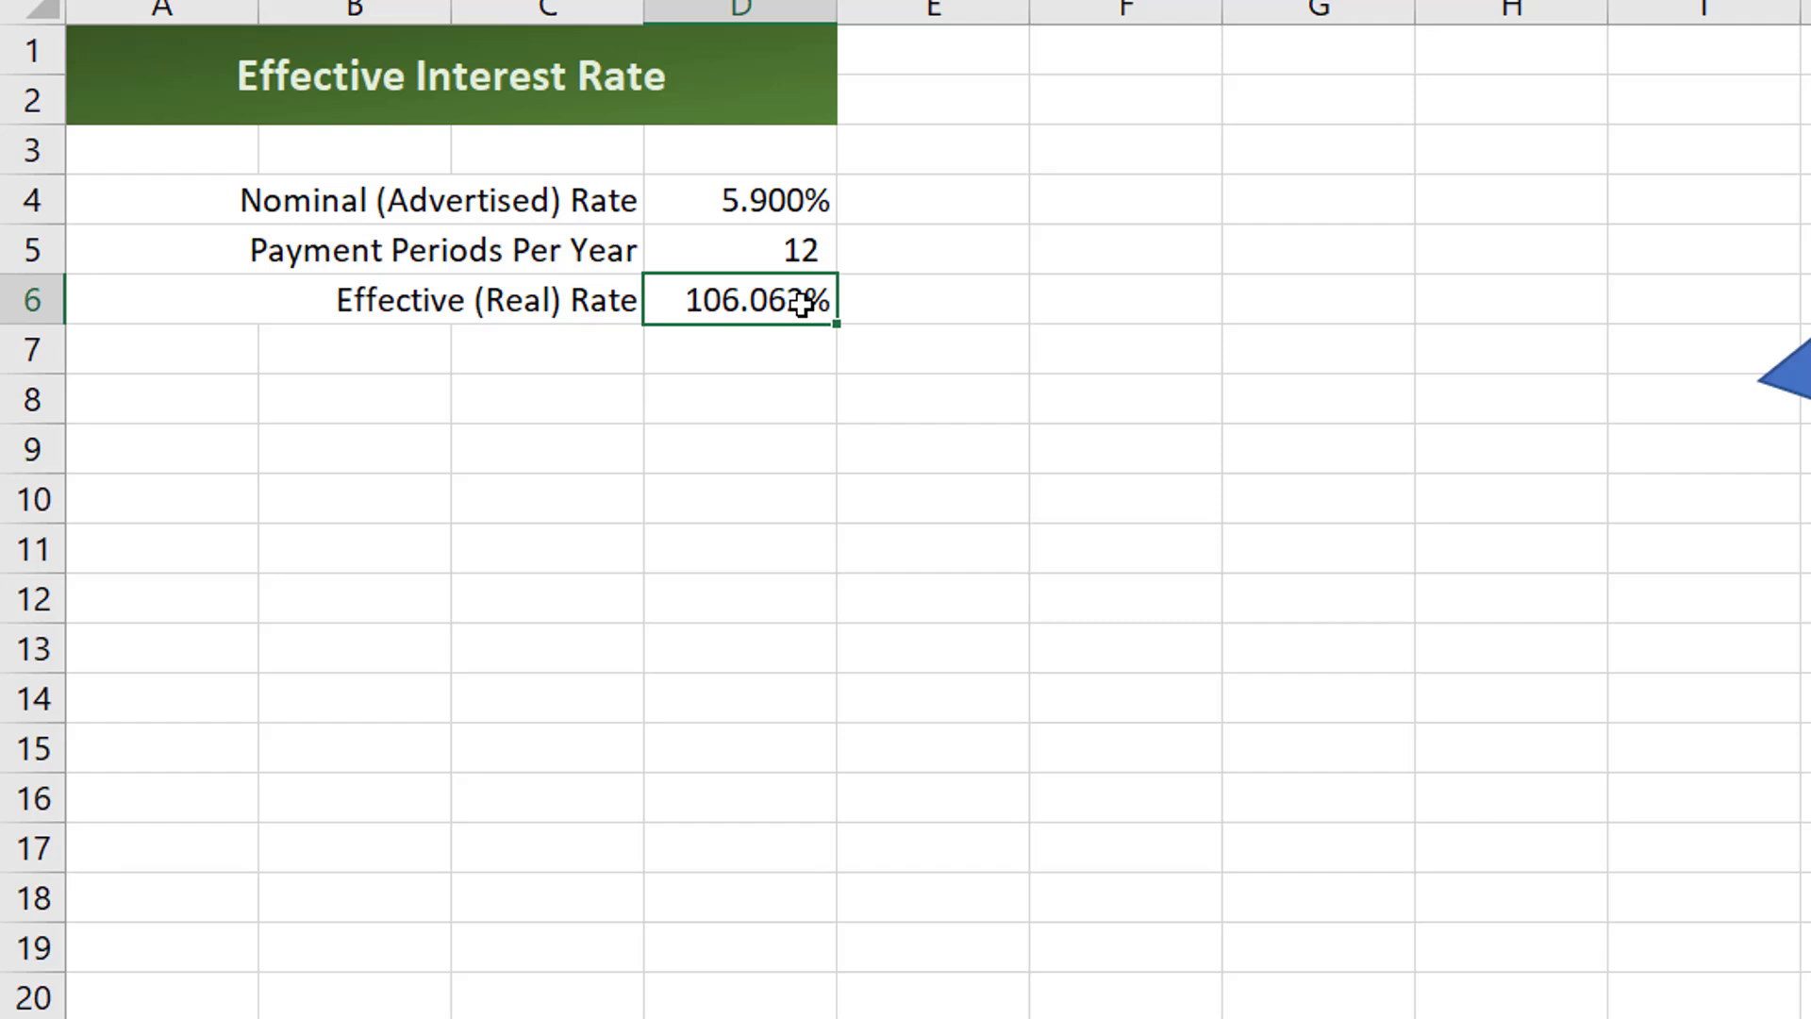
double_click(806, 302)
click(937, 311)
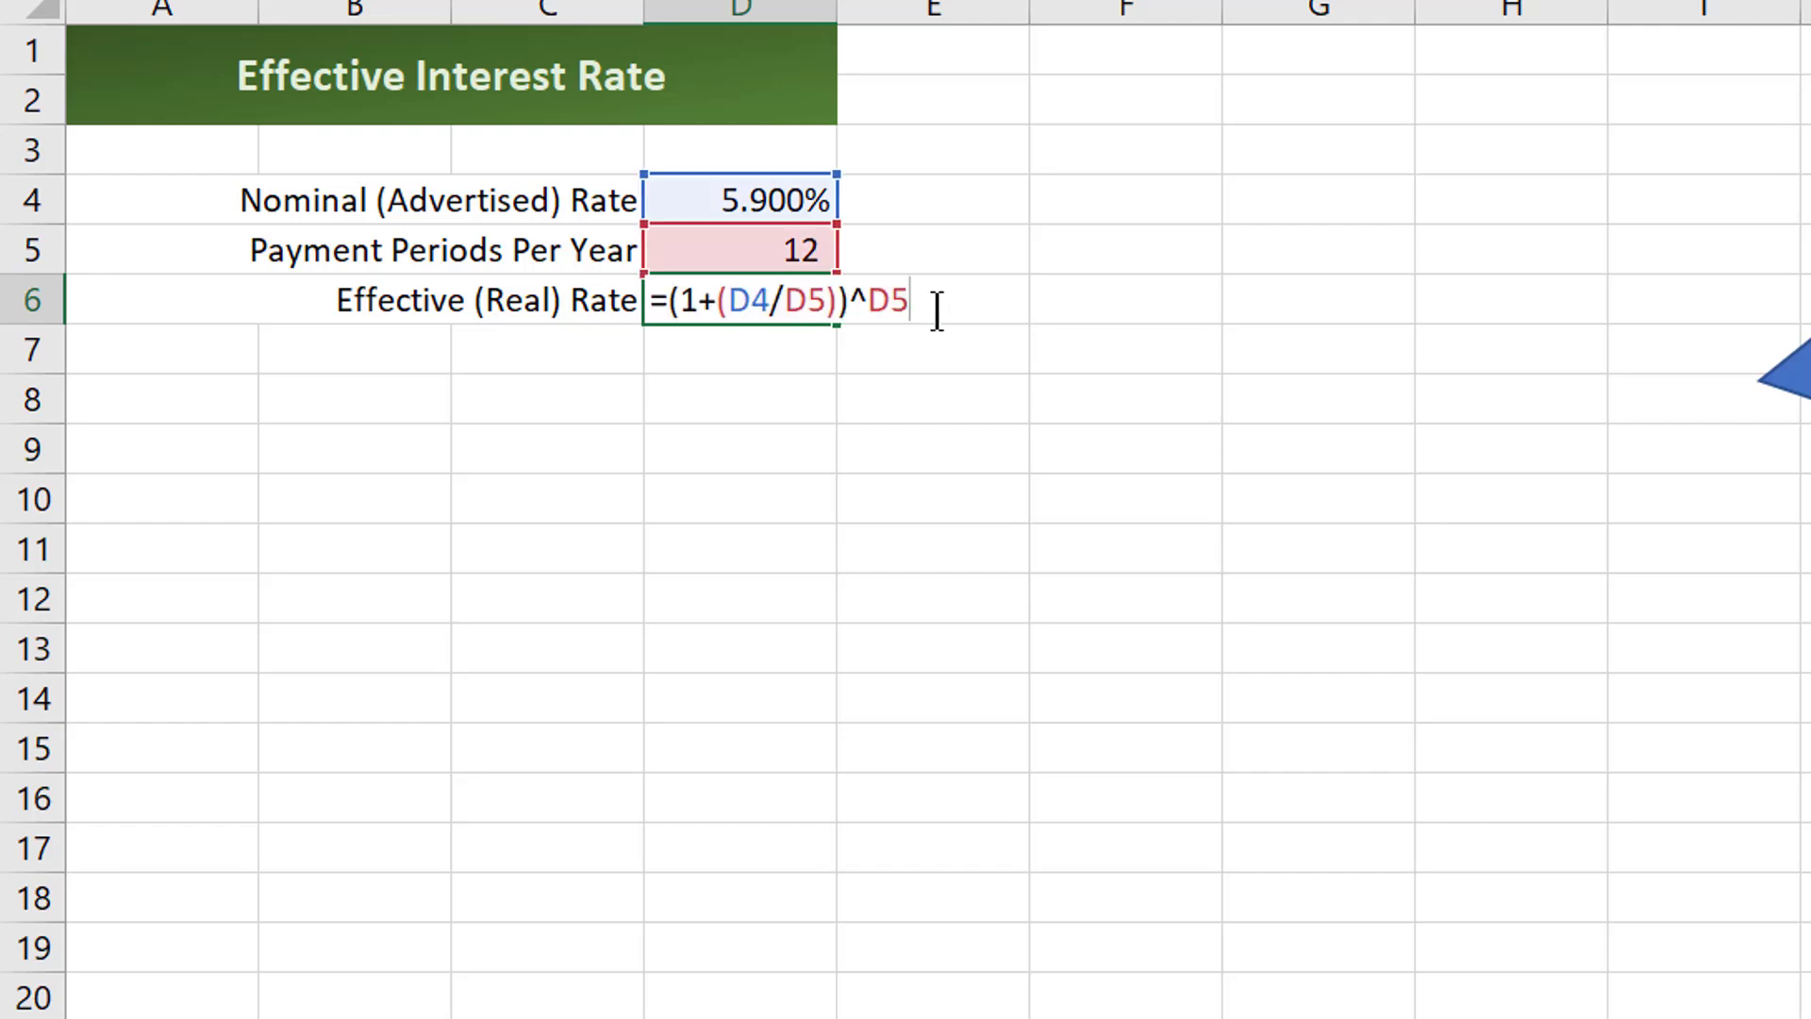
text(-1)
key(Return)
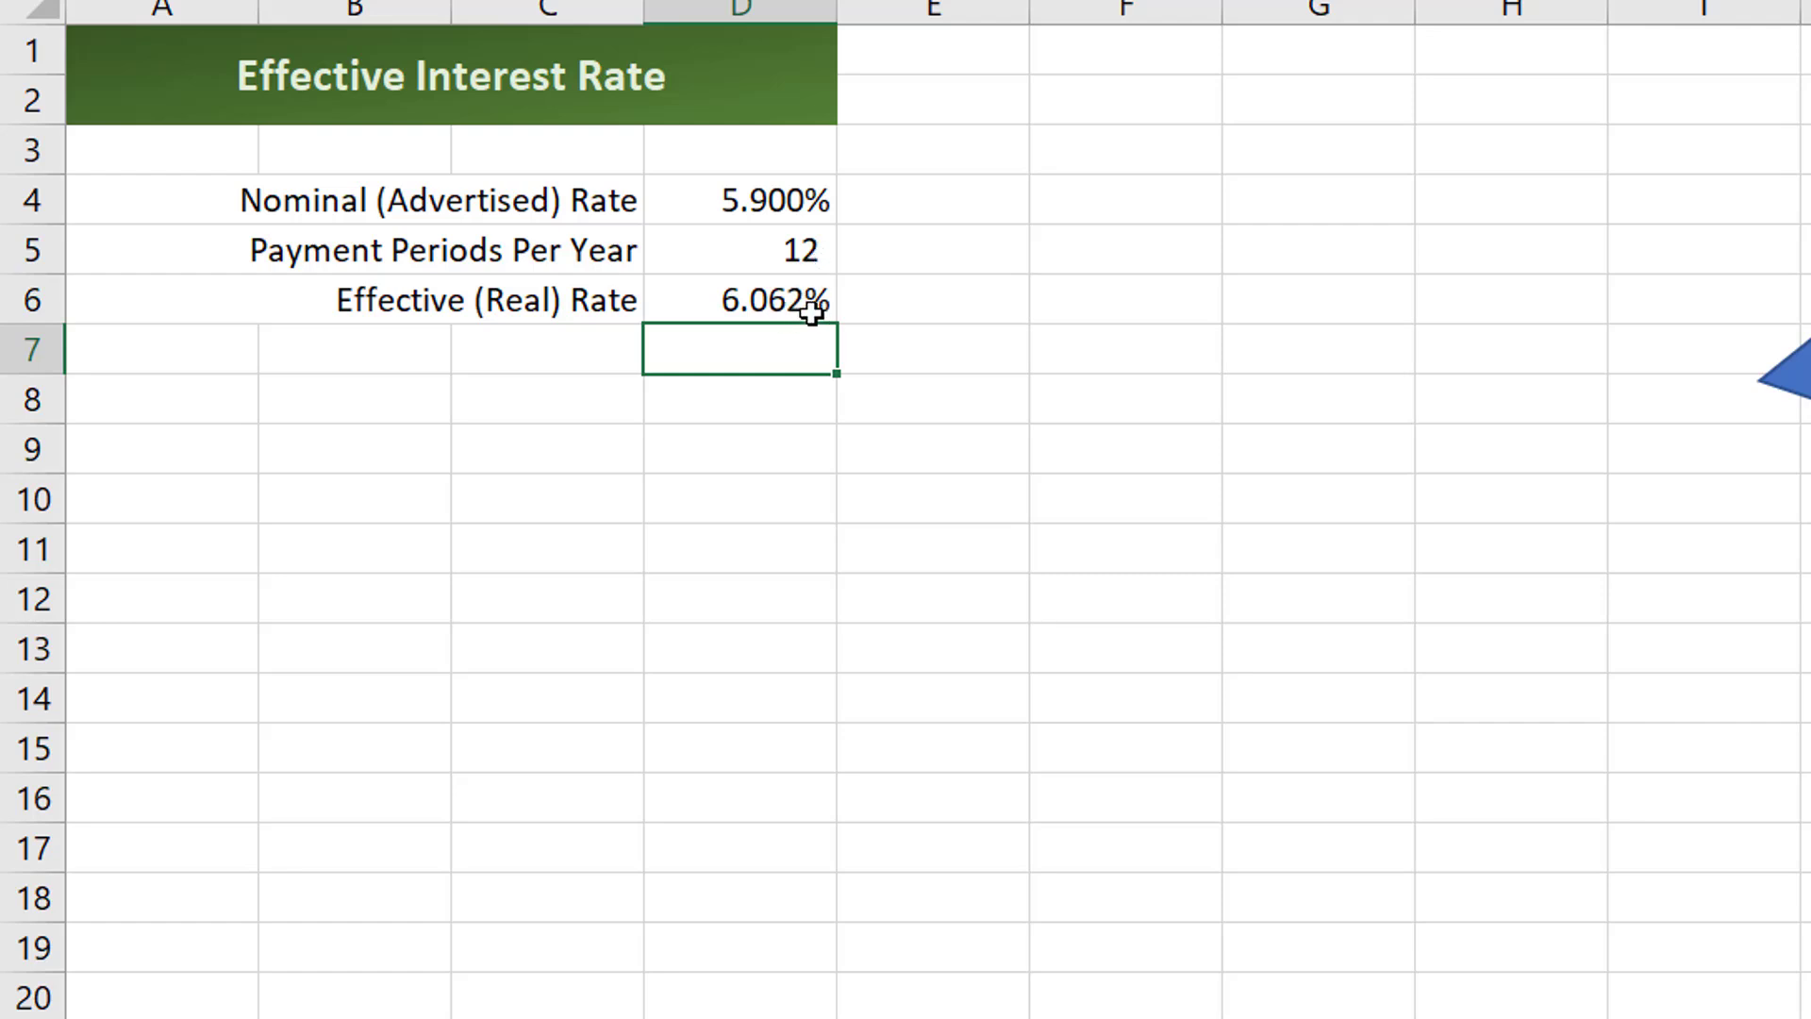
click(814, 252)
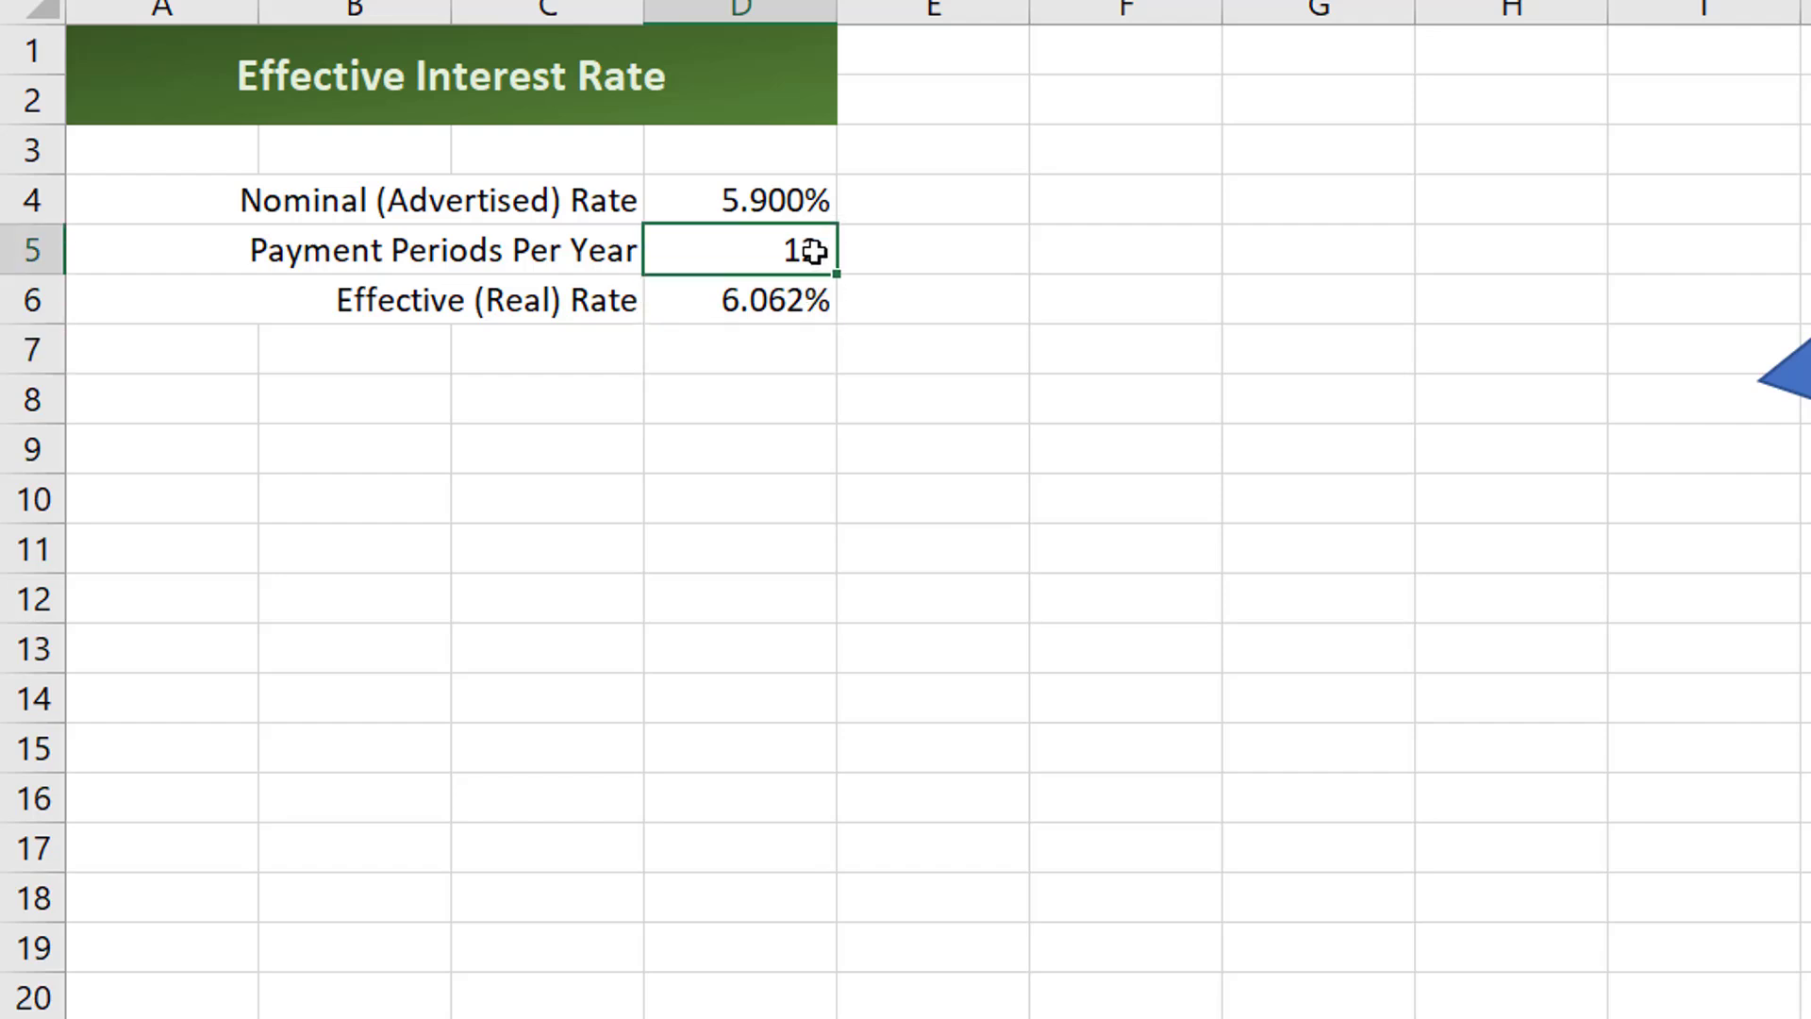
text(1)
key(Return)
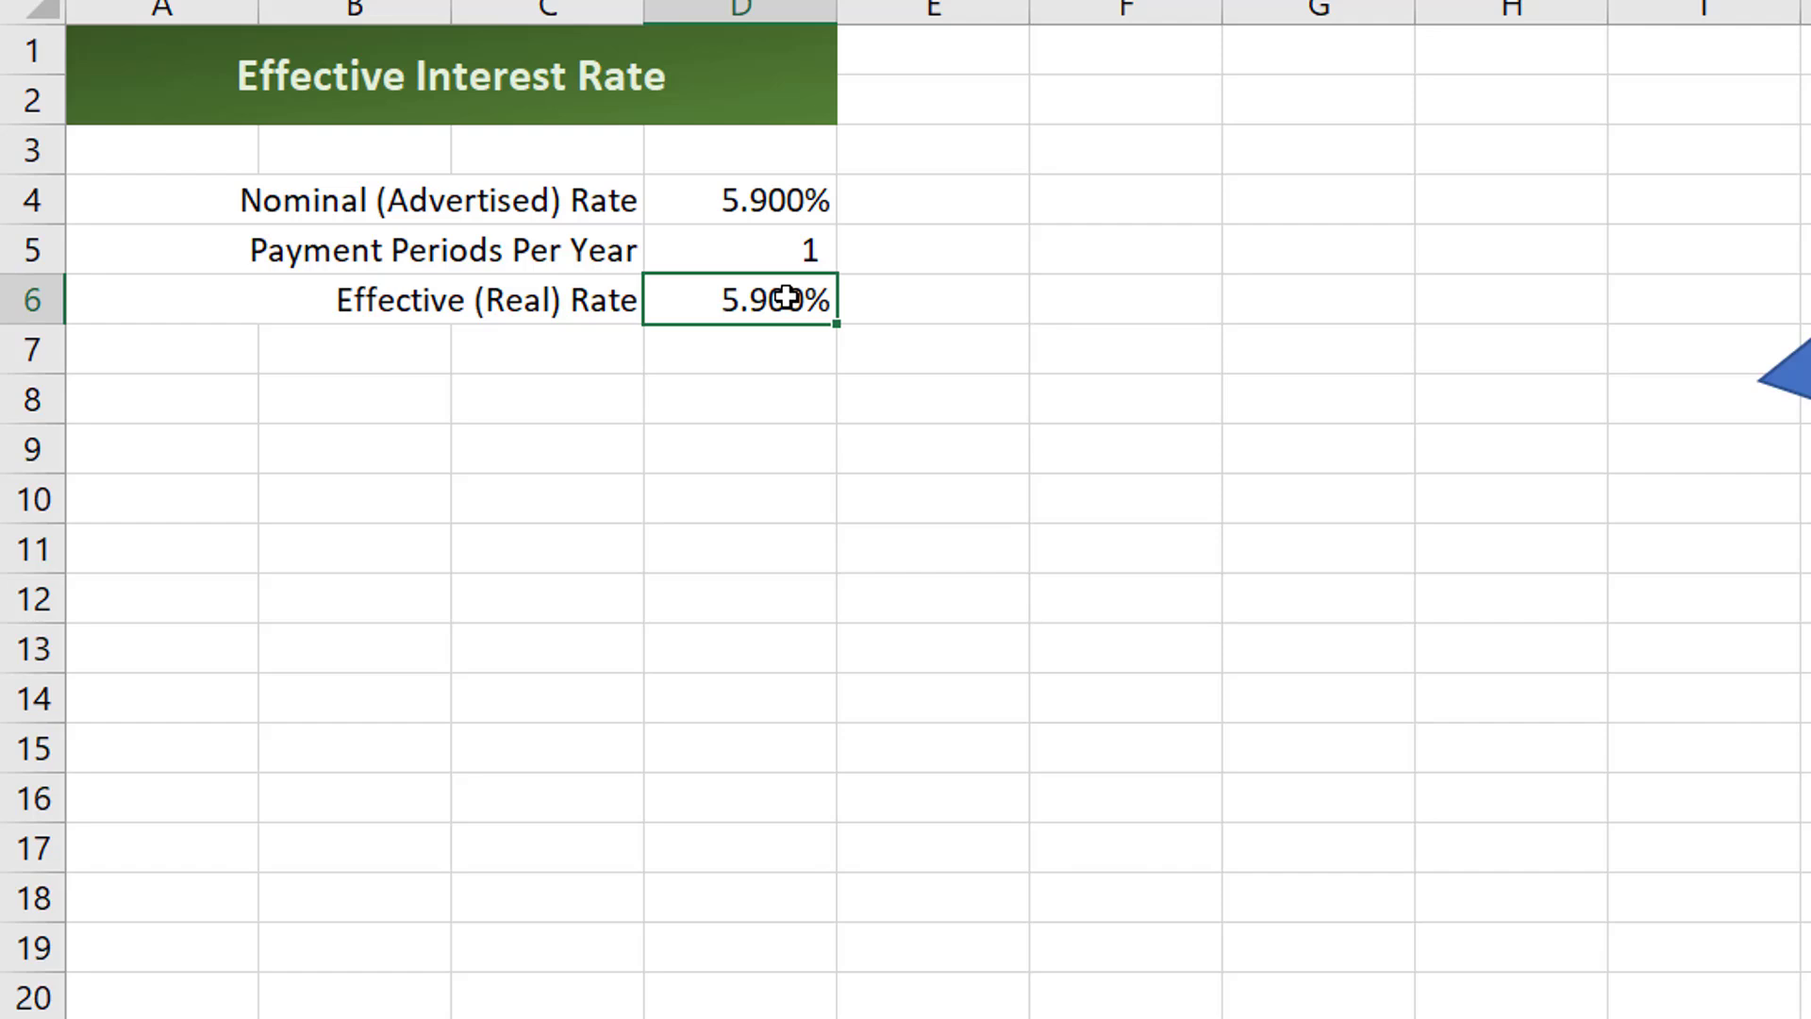
click(778, 263)
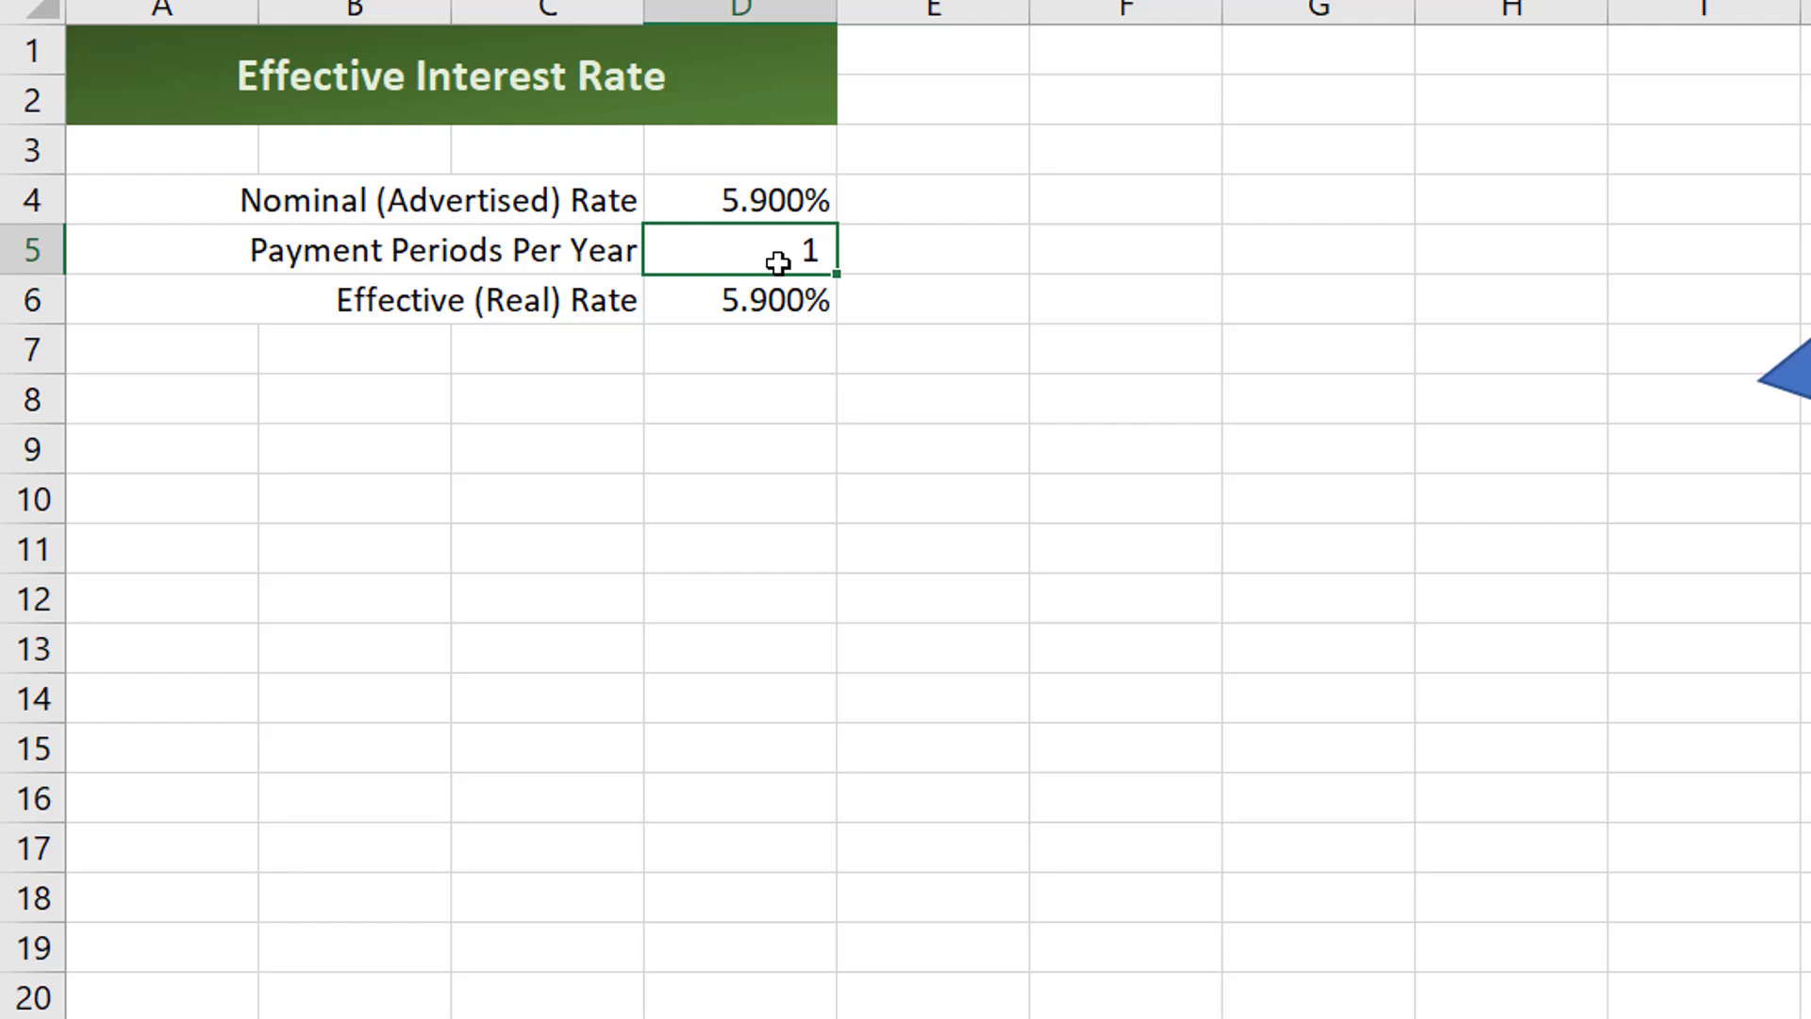
text(365)
key(Return)
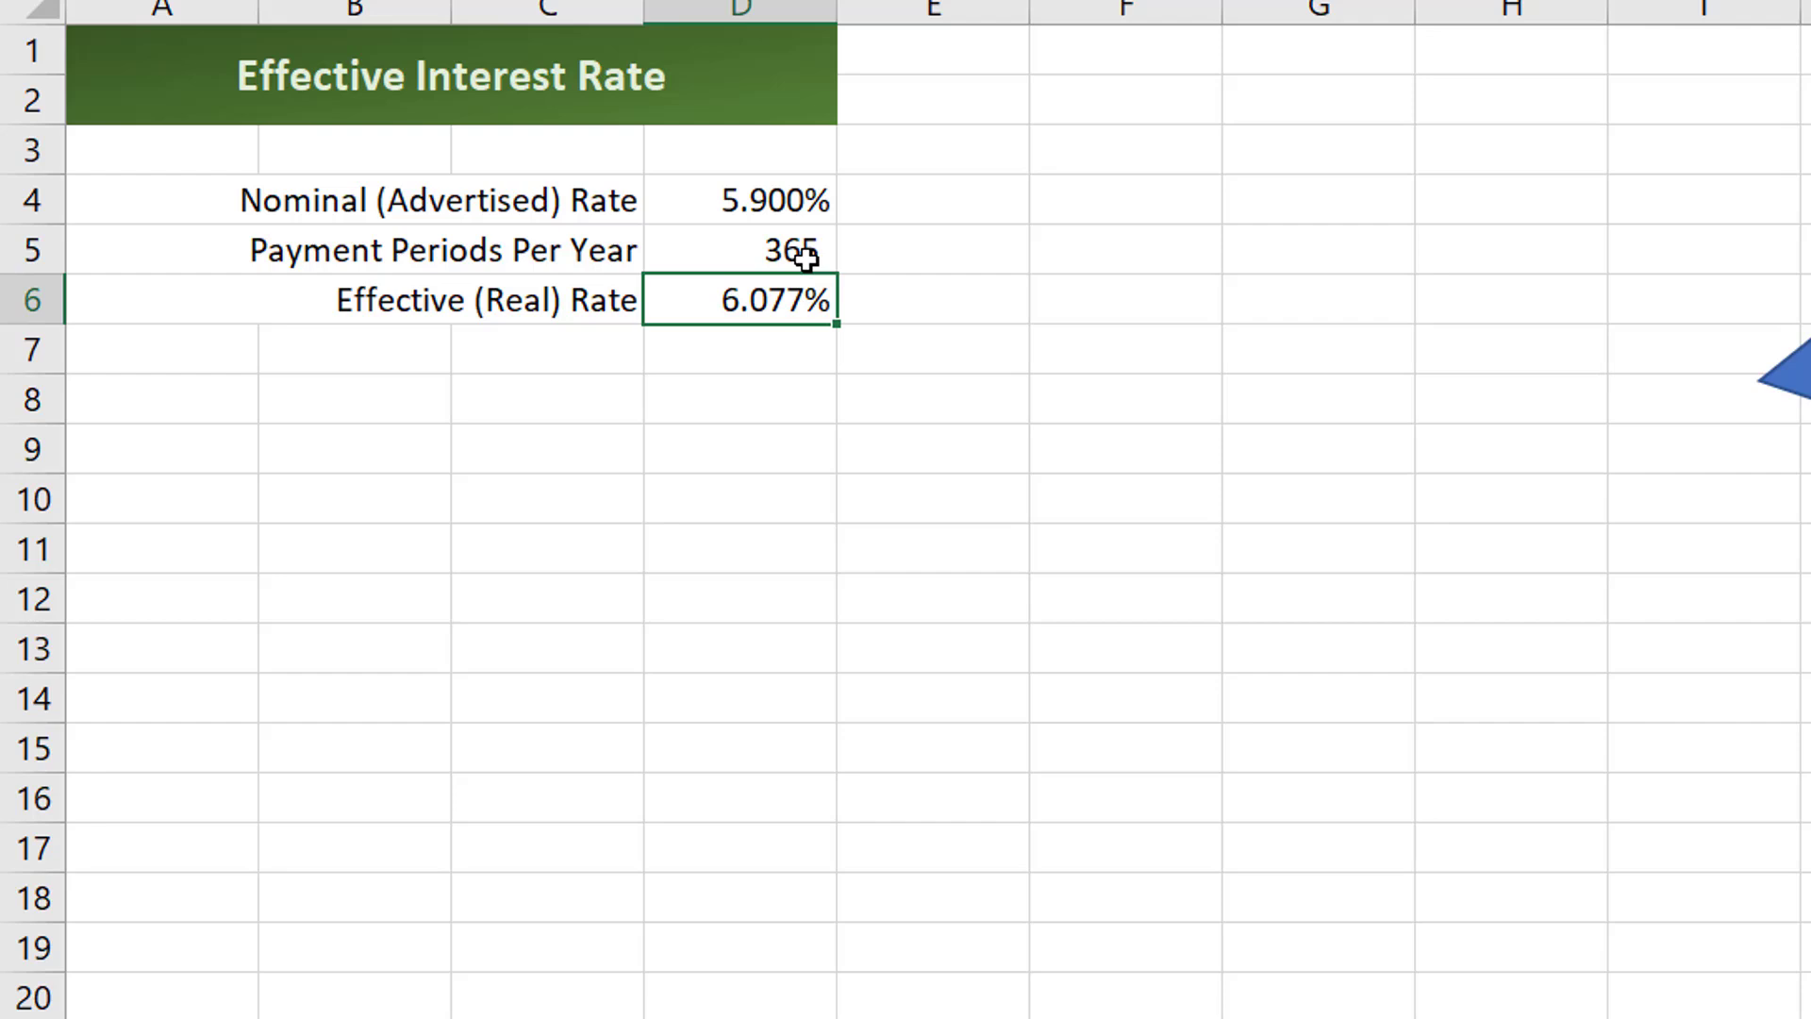
click(805, 253)
text(12)
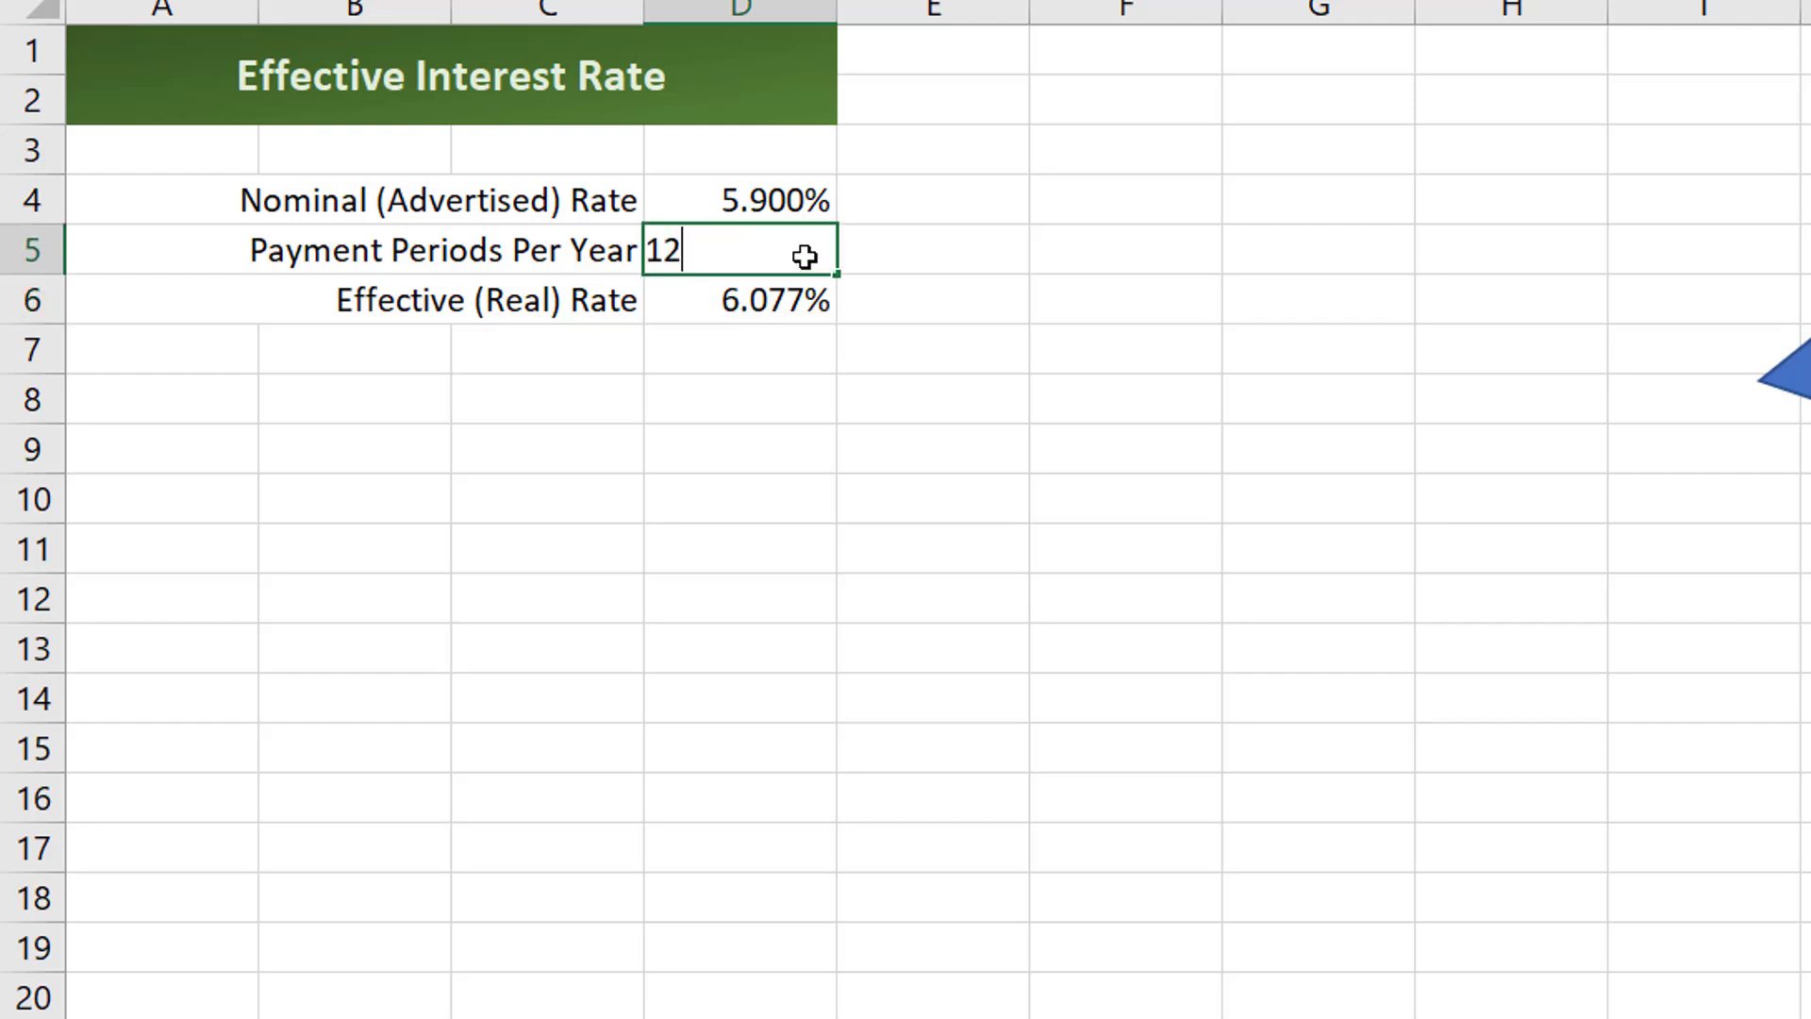
key(Return)
click(805, 254)
text(365)
key(Return)
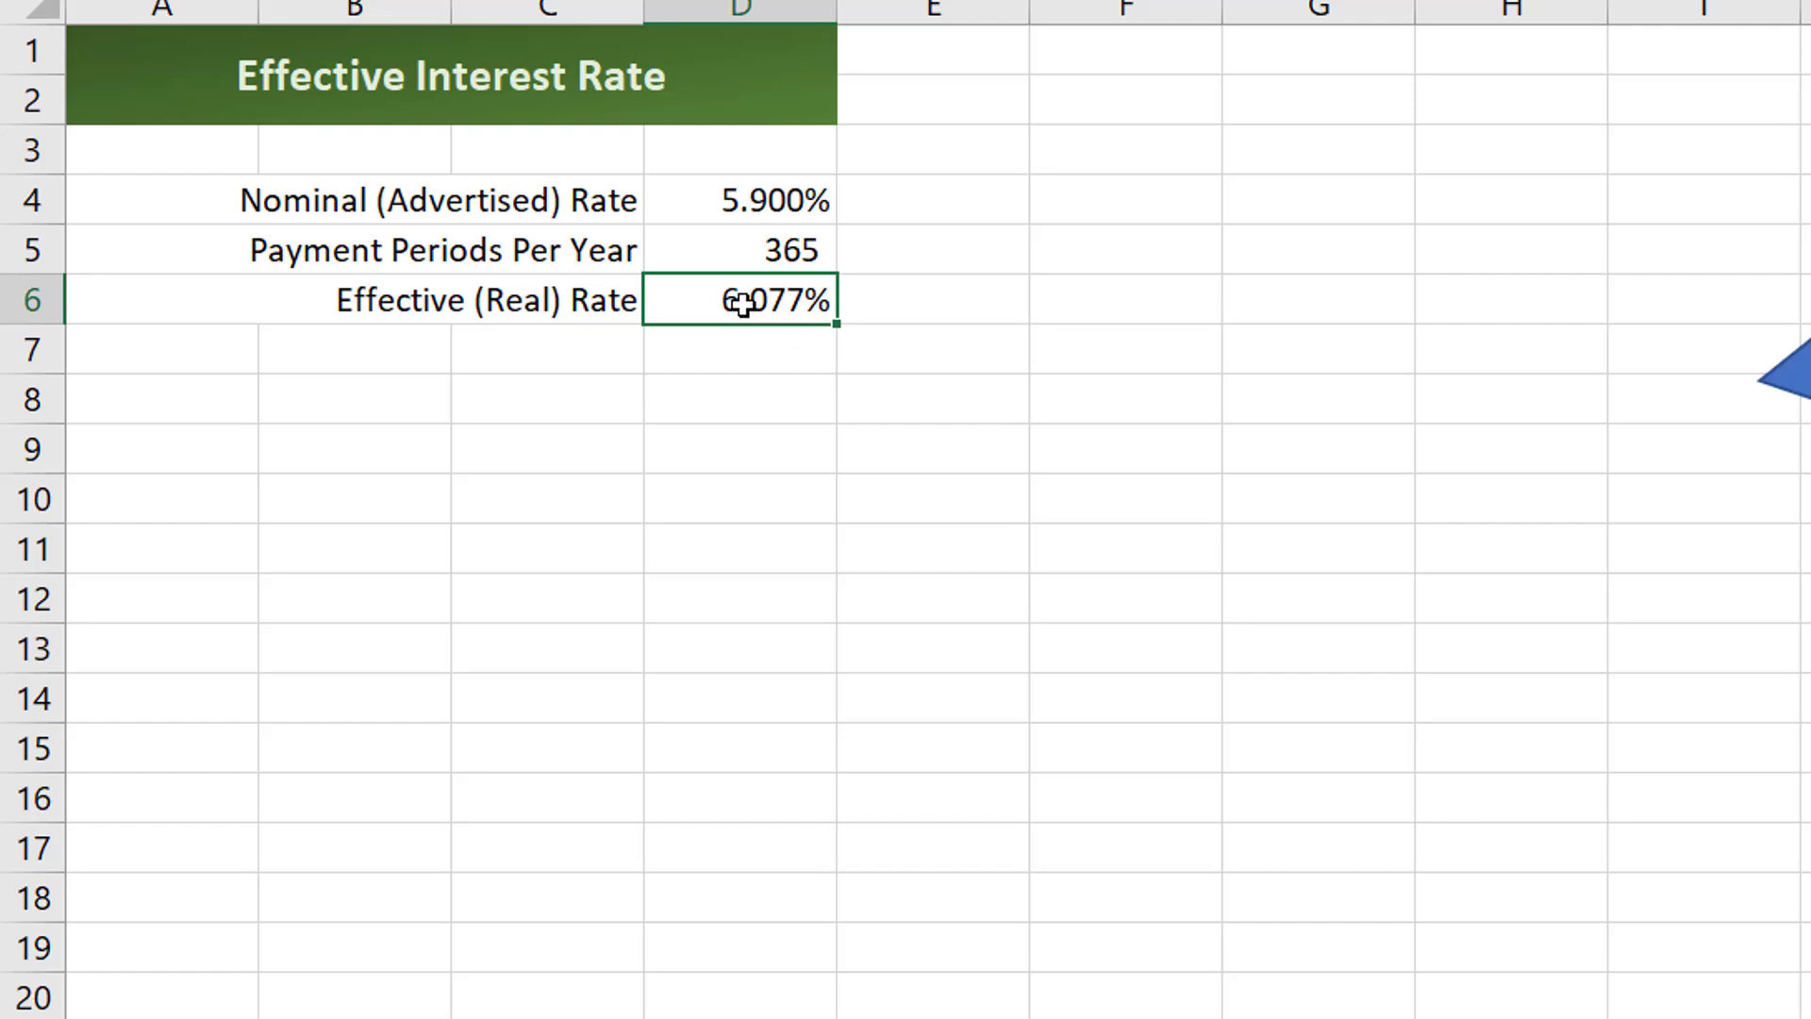
click(790, 247)
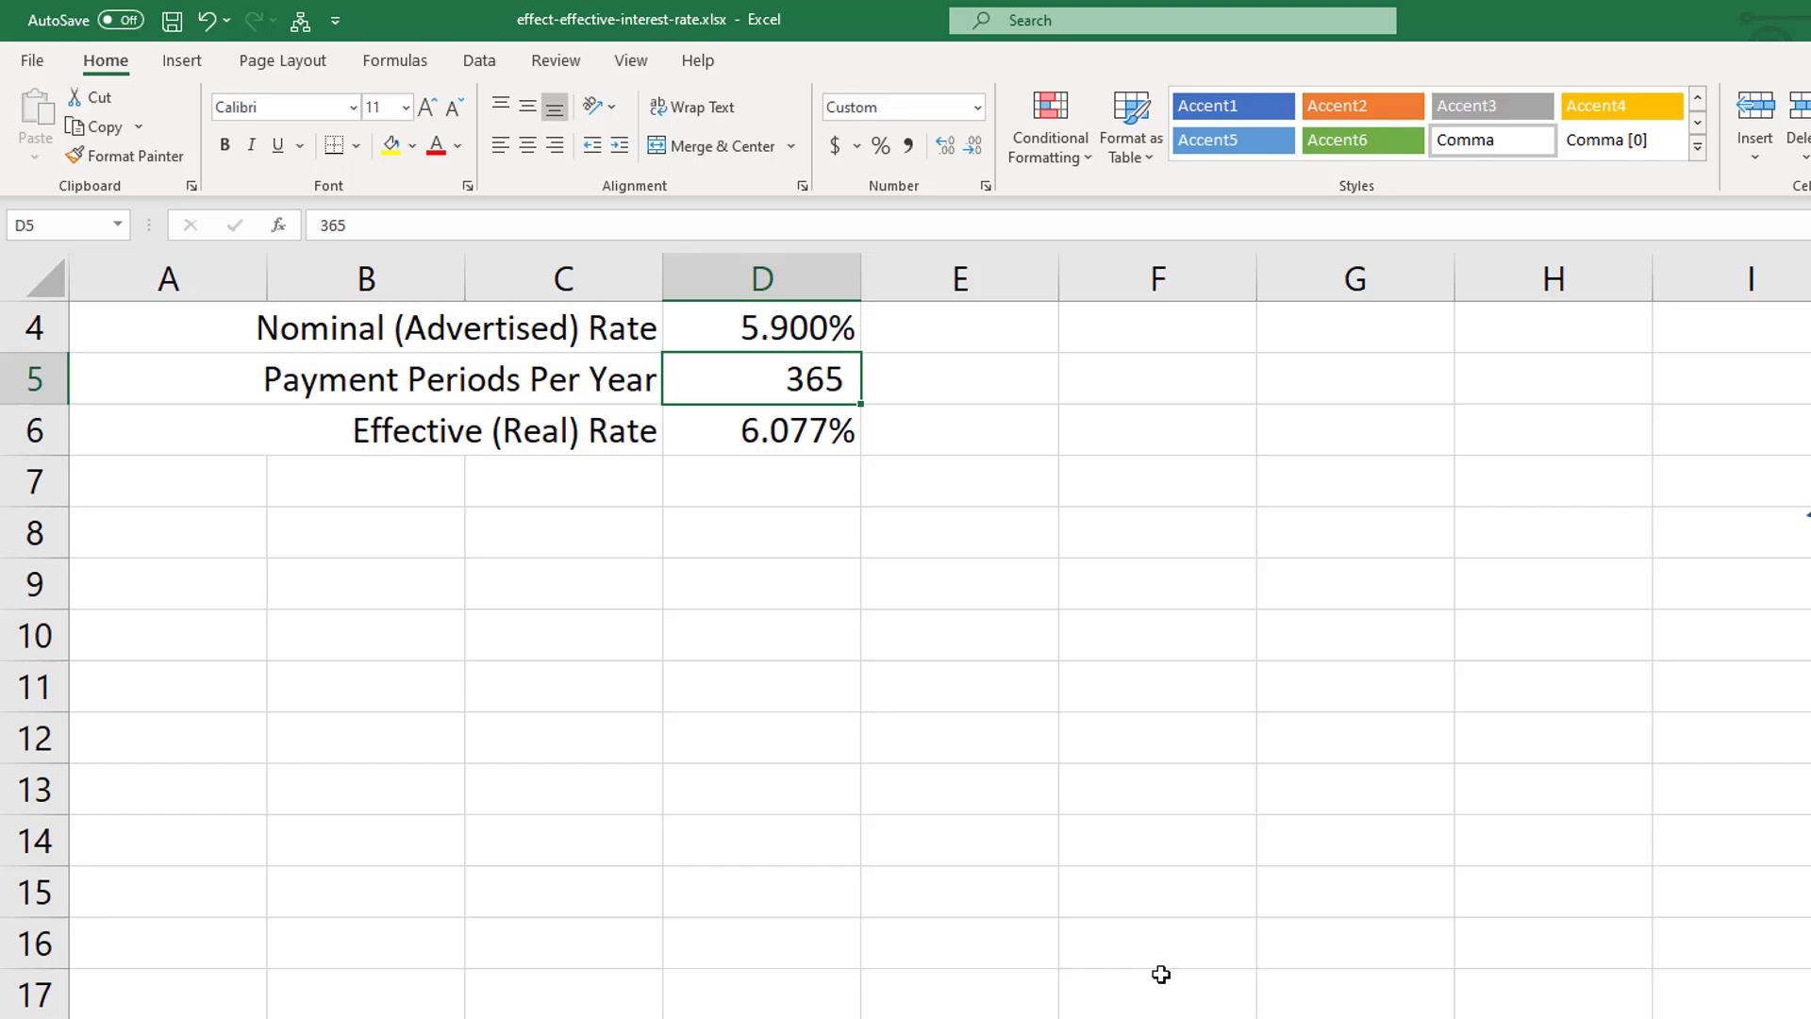
Clear the manual effective rate formula from D6
scroll(821, 692, up, 1)
click(725, 583)
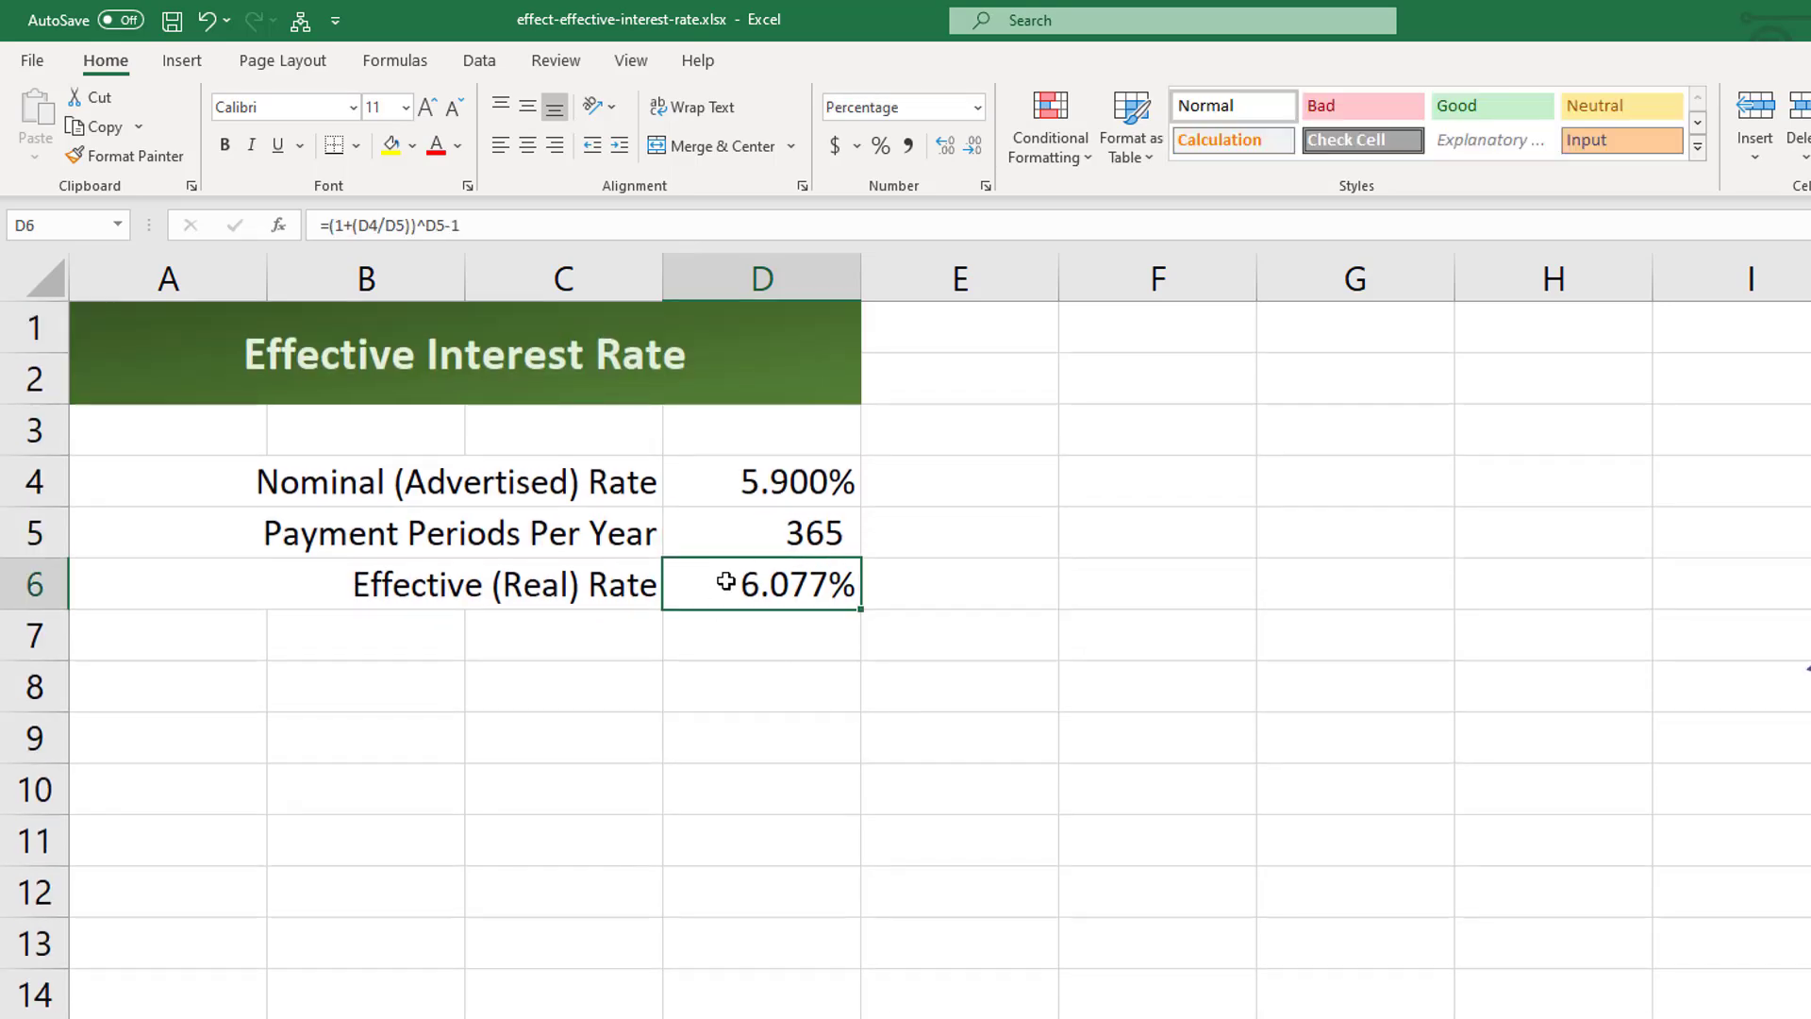
key(Delete)
click(792, 703)
click(806, 602)
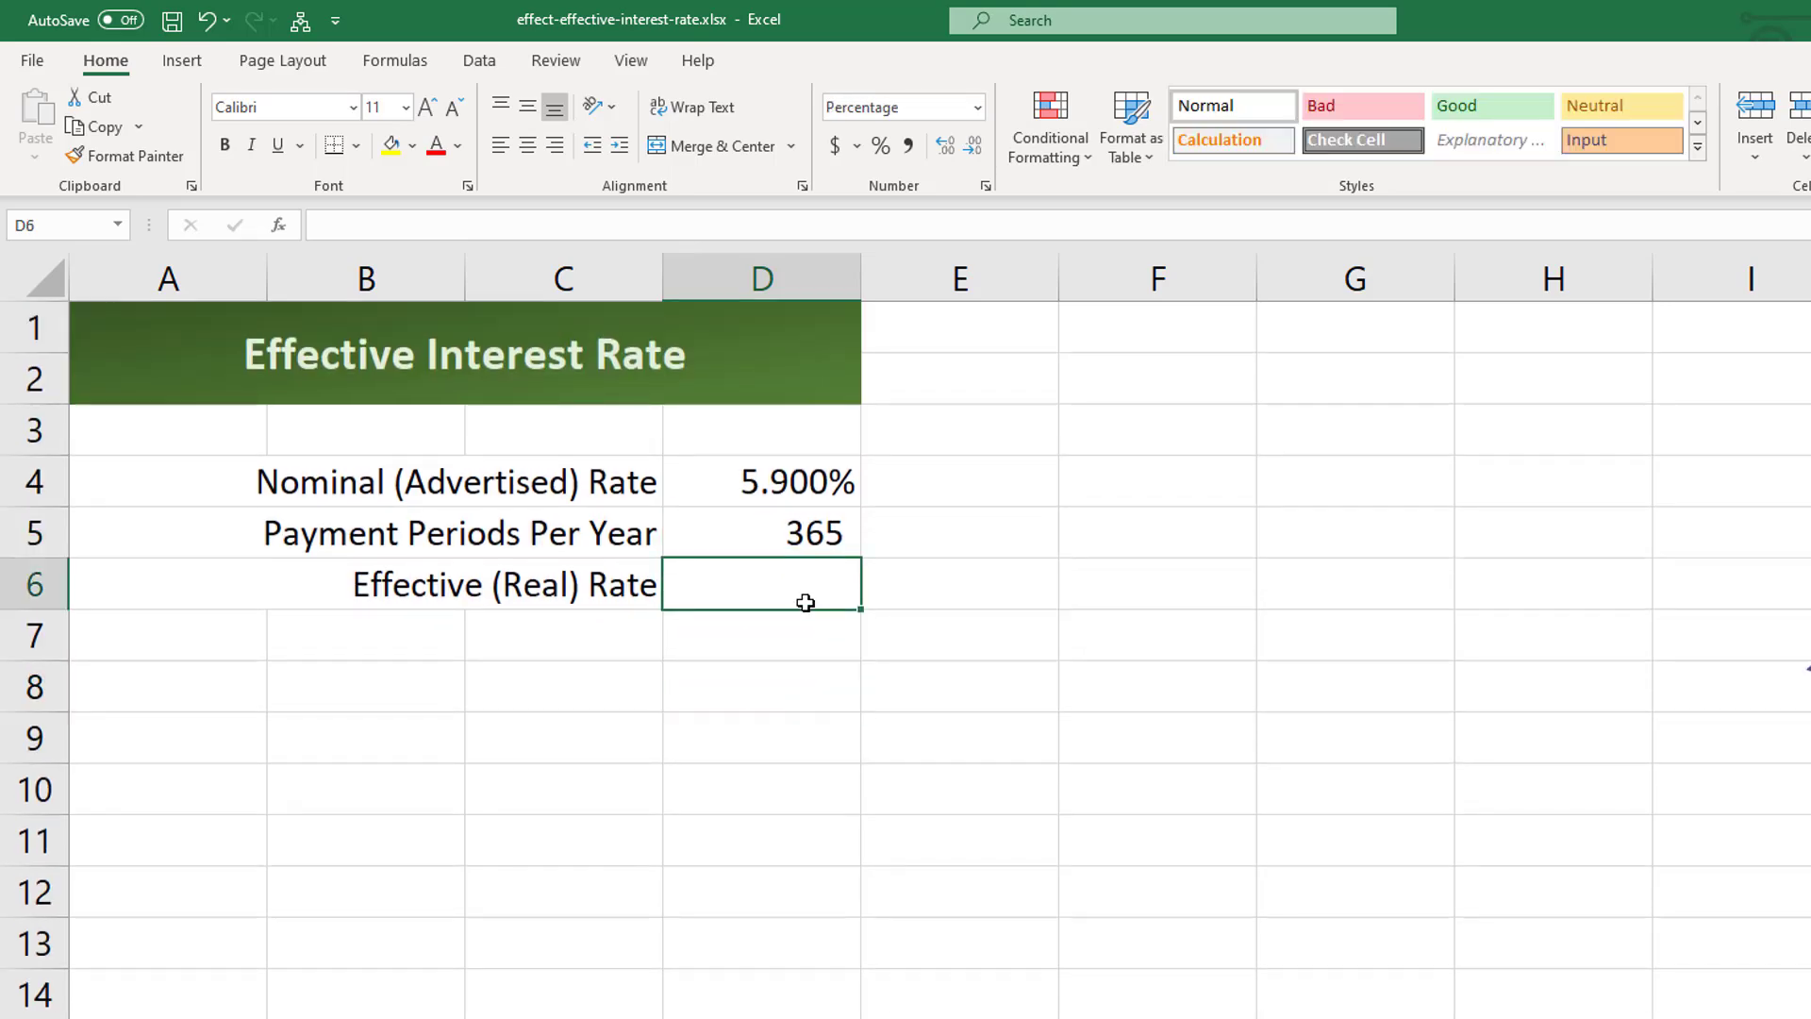
Enter =EFFECT(D4,D5) in D6, giving 6.077% for 365 periods
text(=effe)
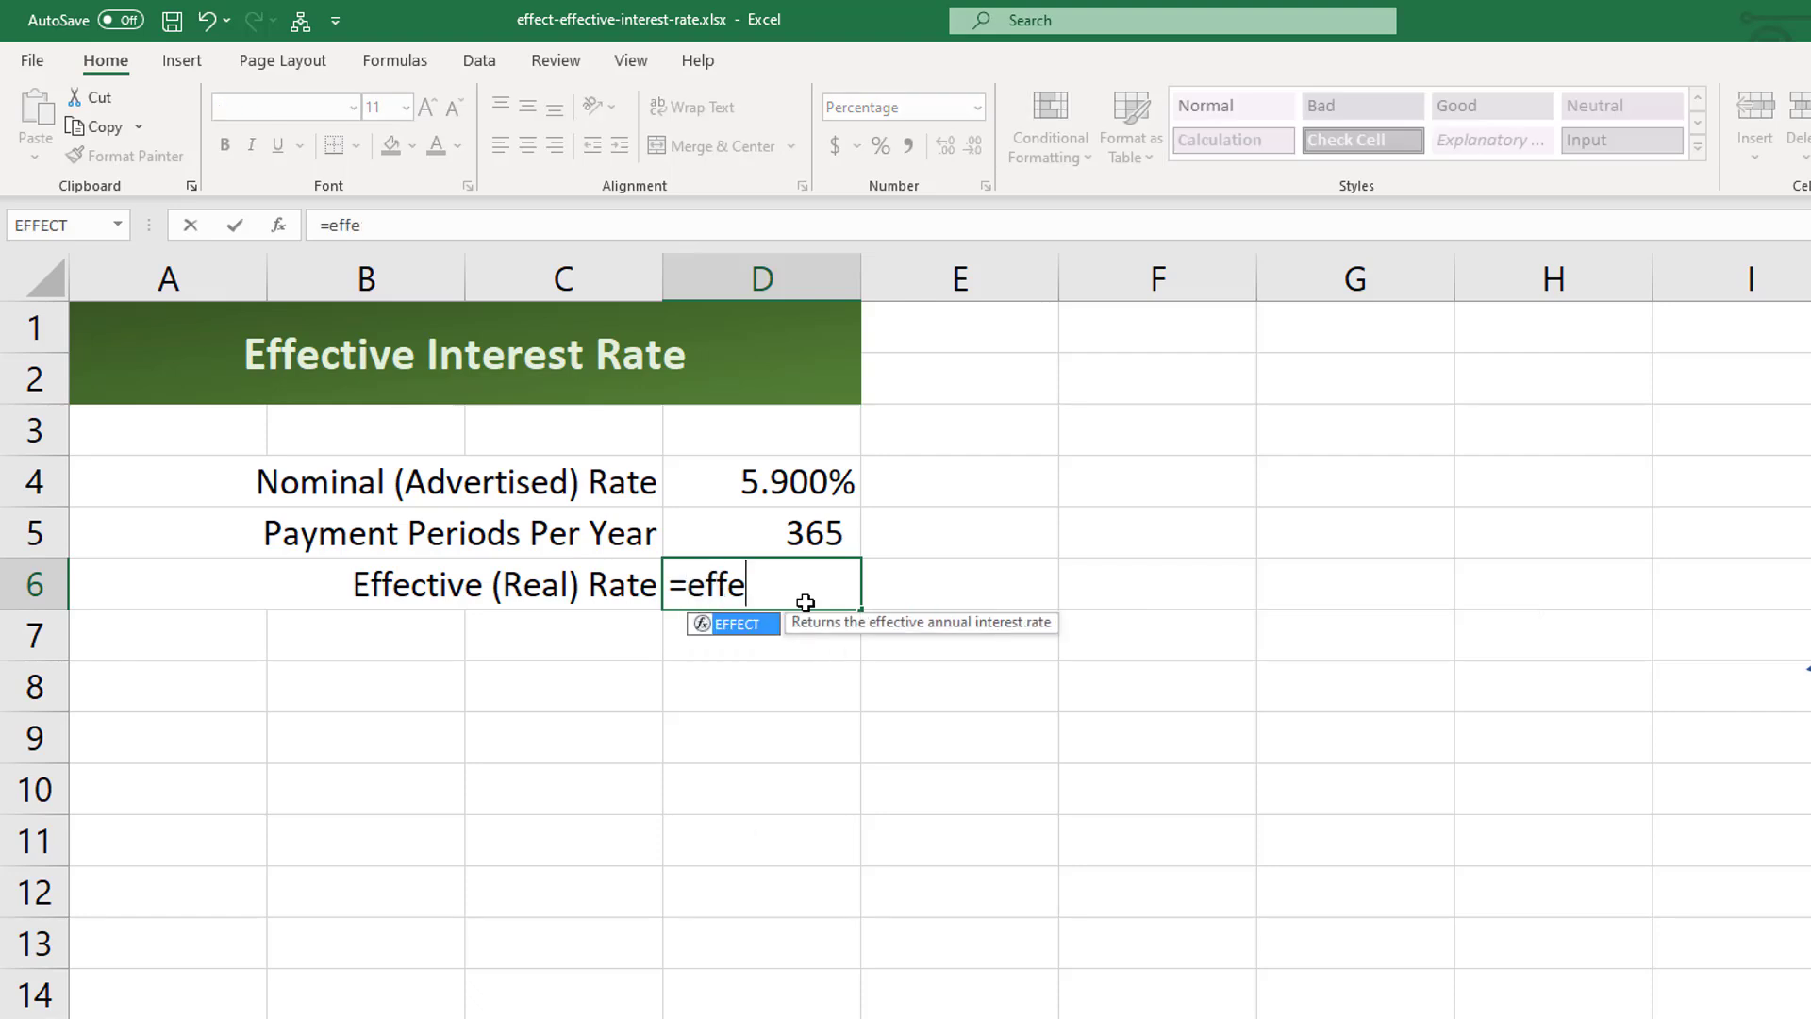
key(Tab)
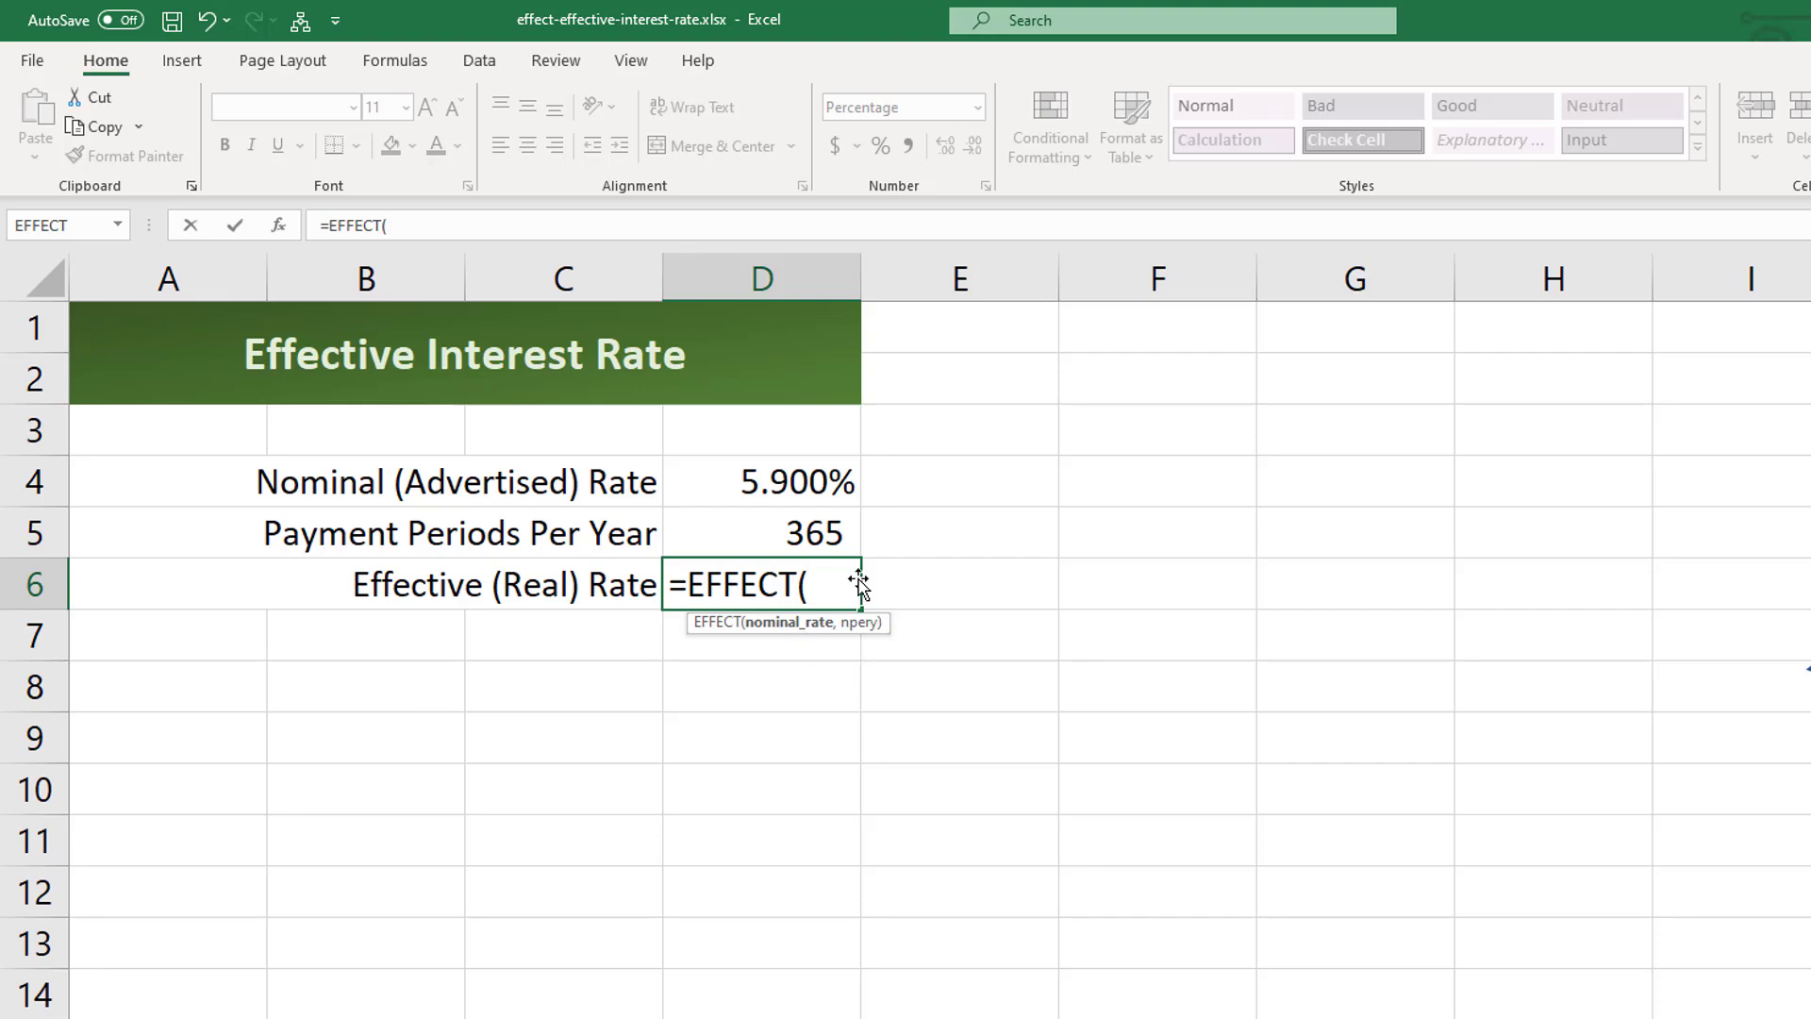
click(817, 481)
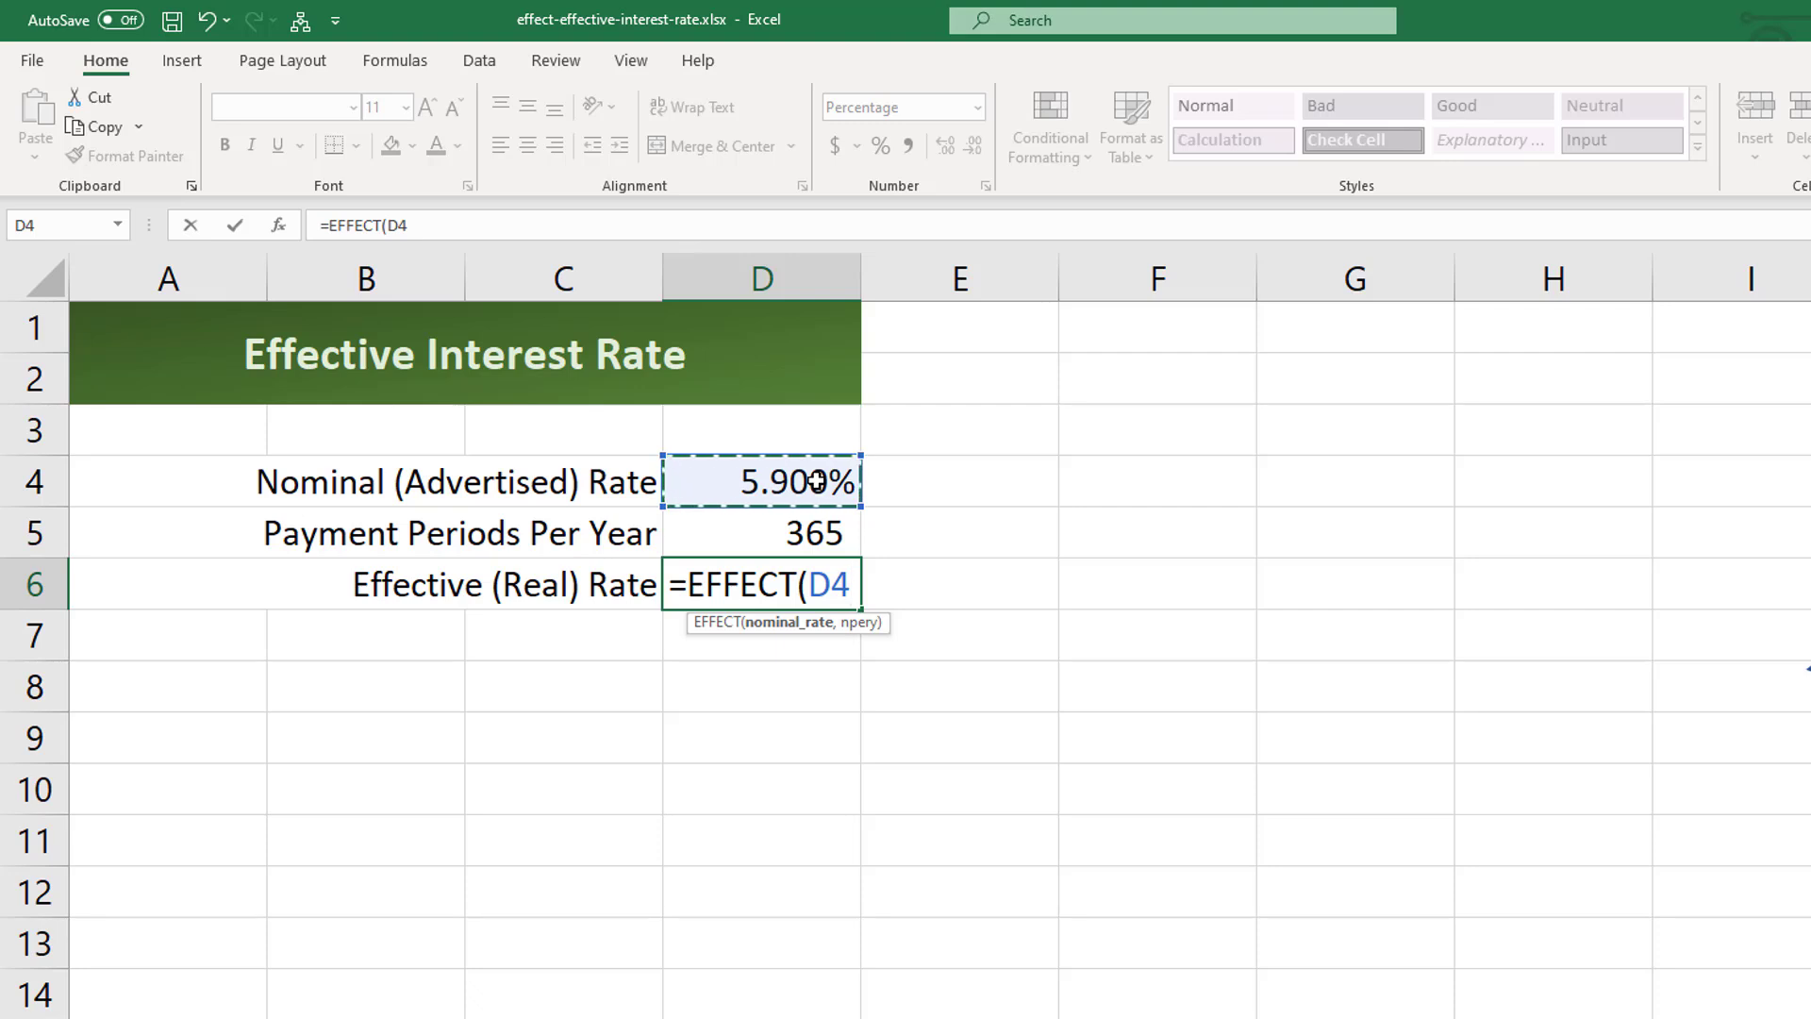
text(,)
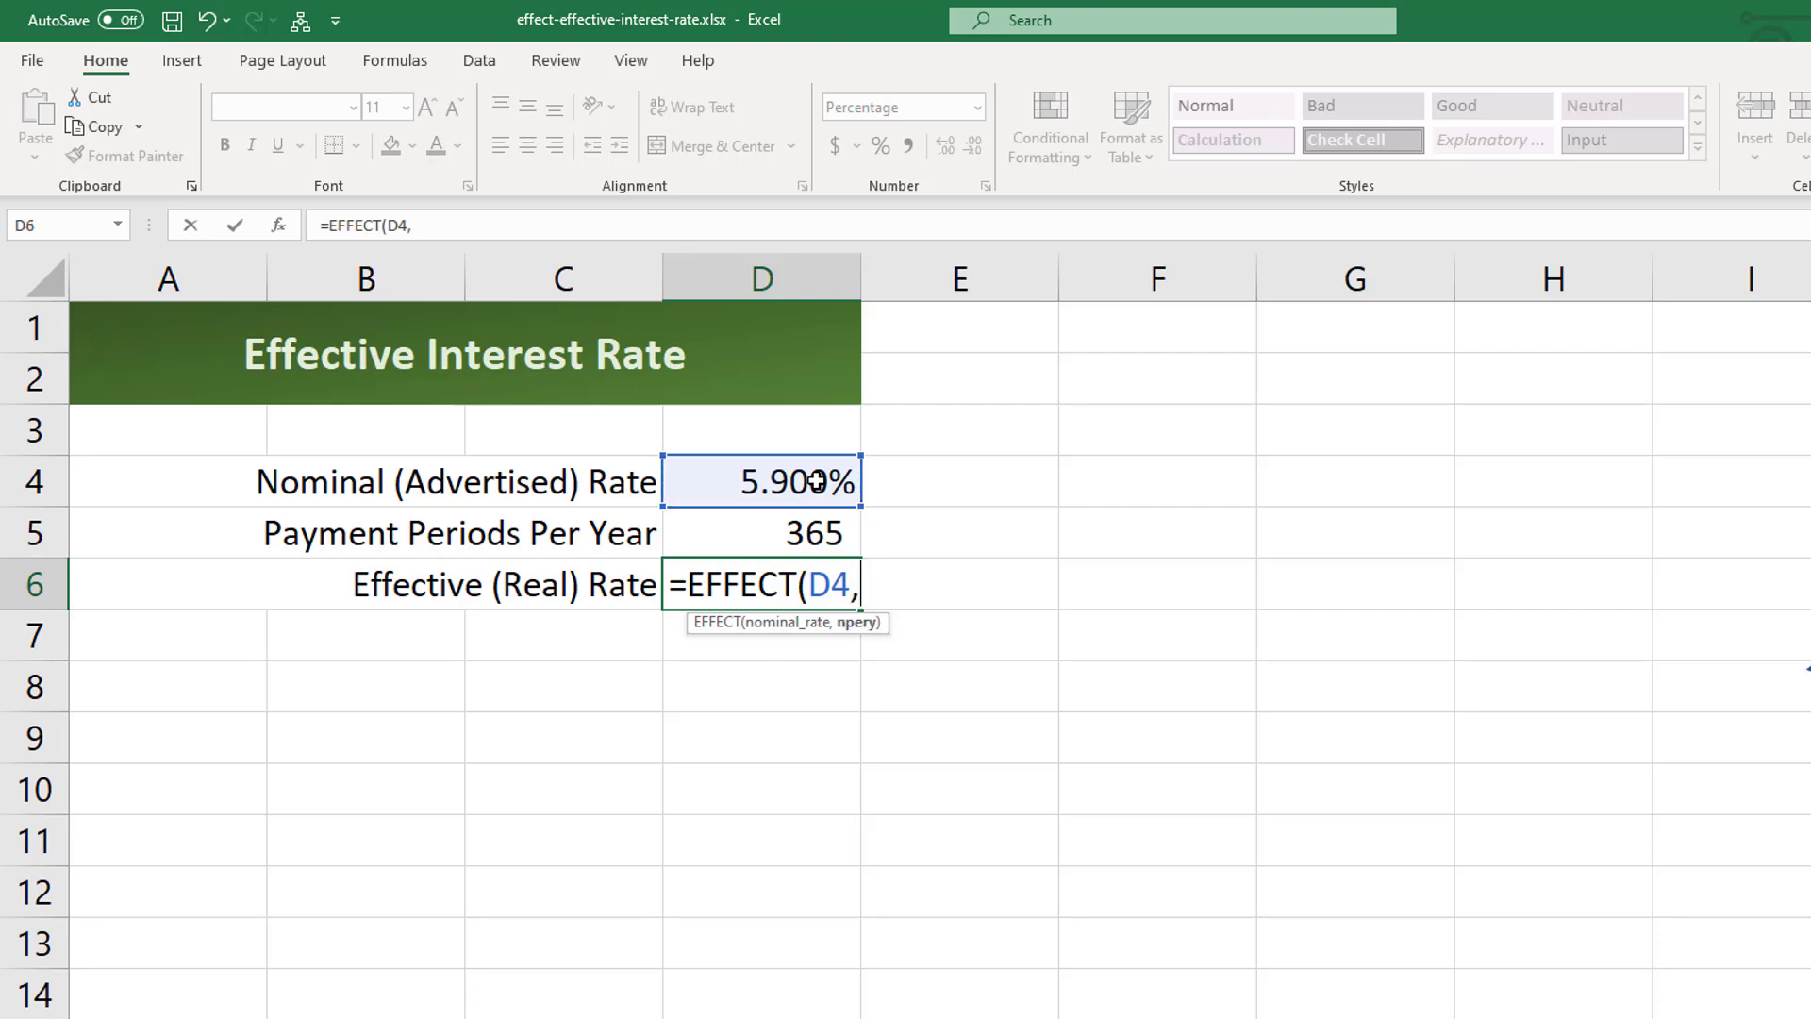
click(781, 533)
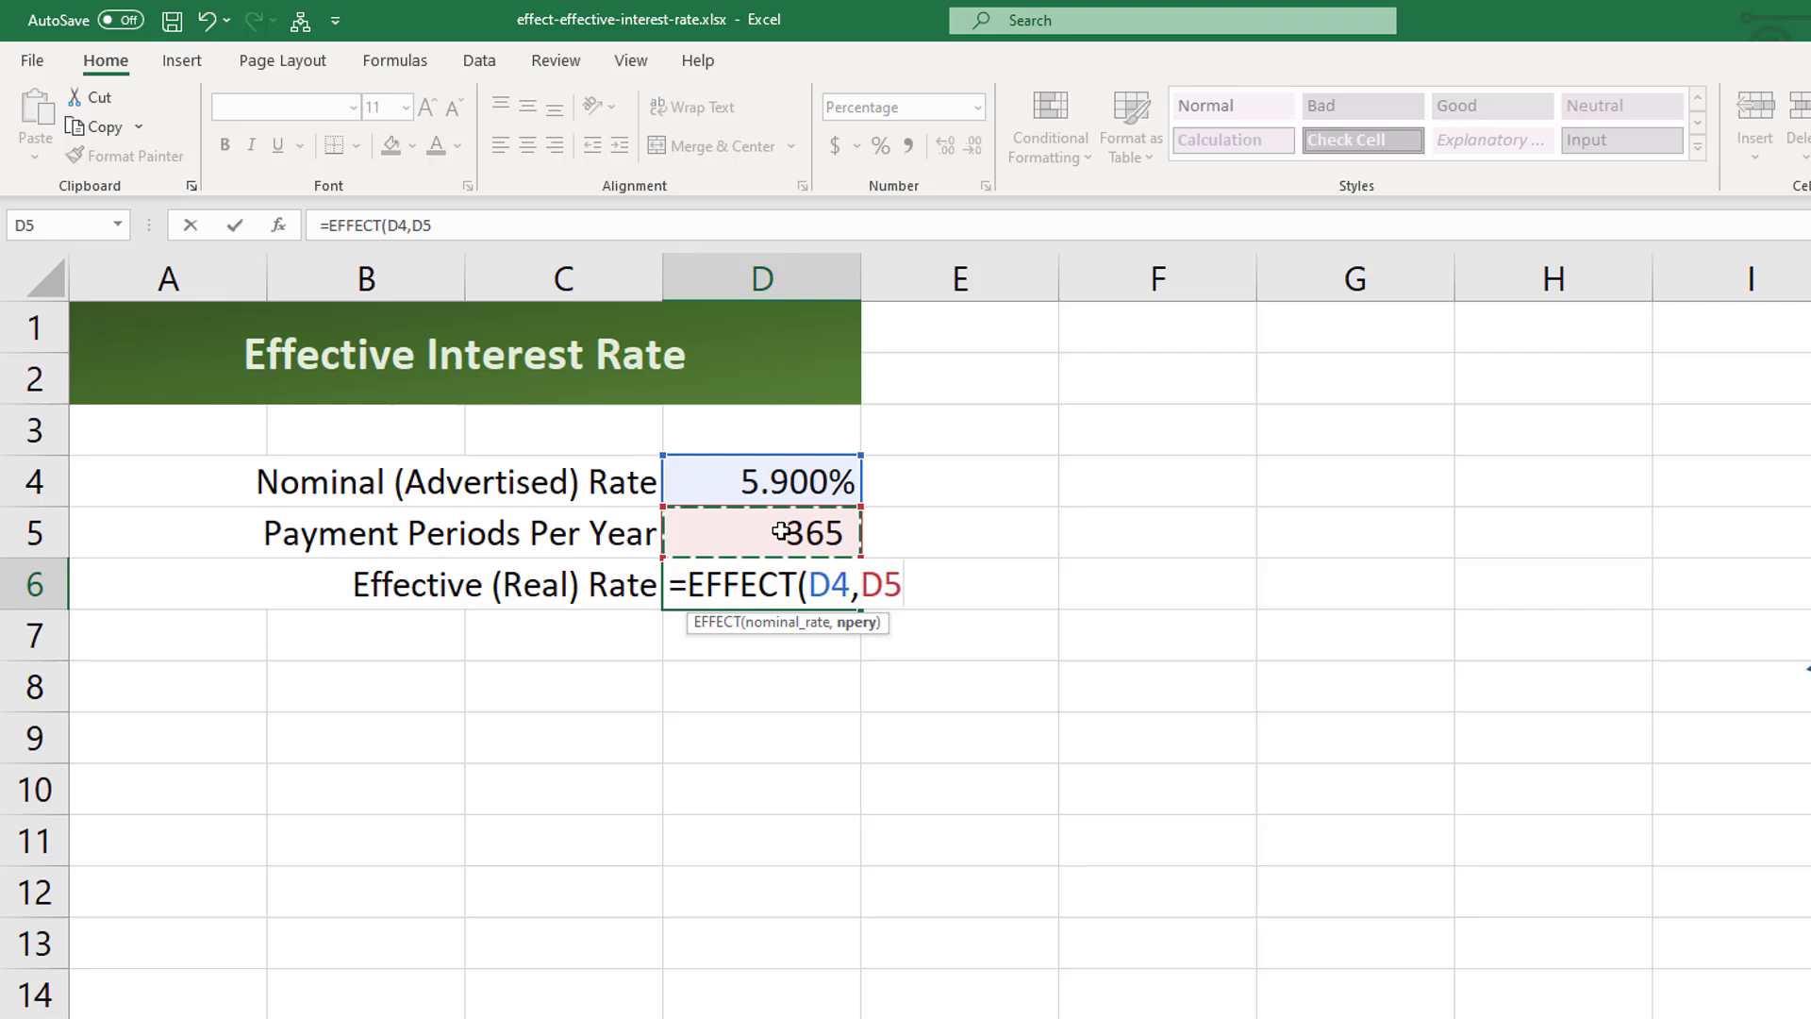
text())
key(Return)
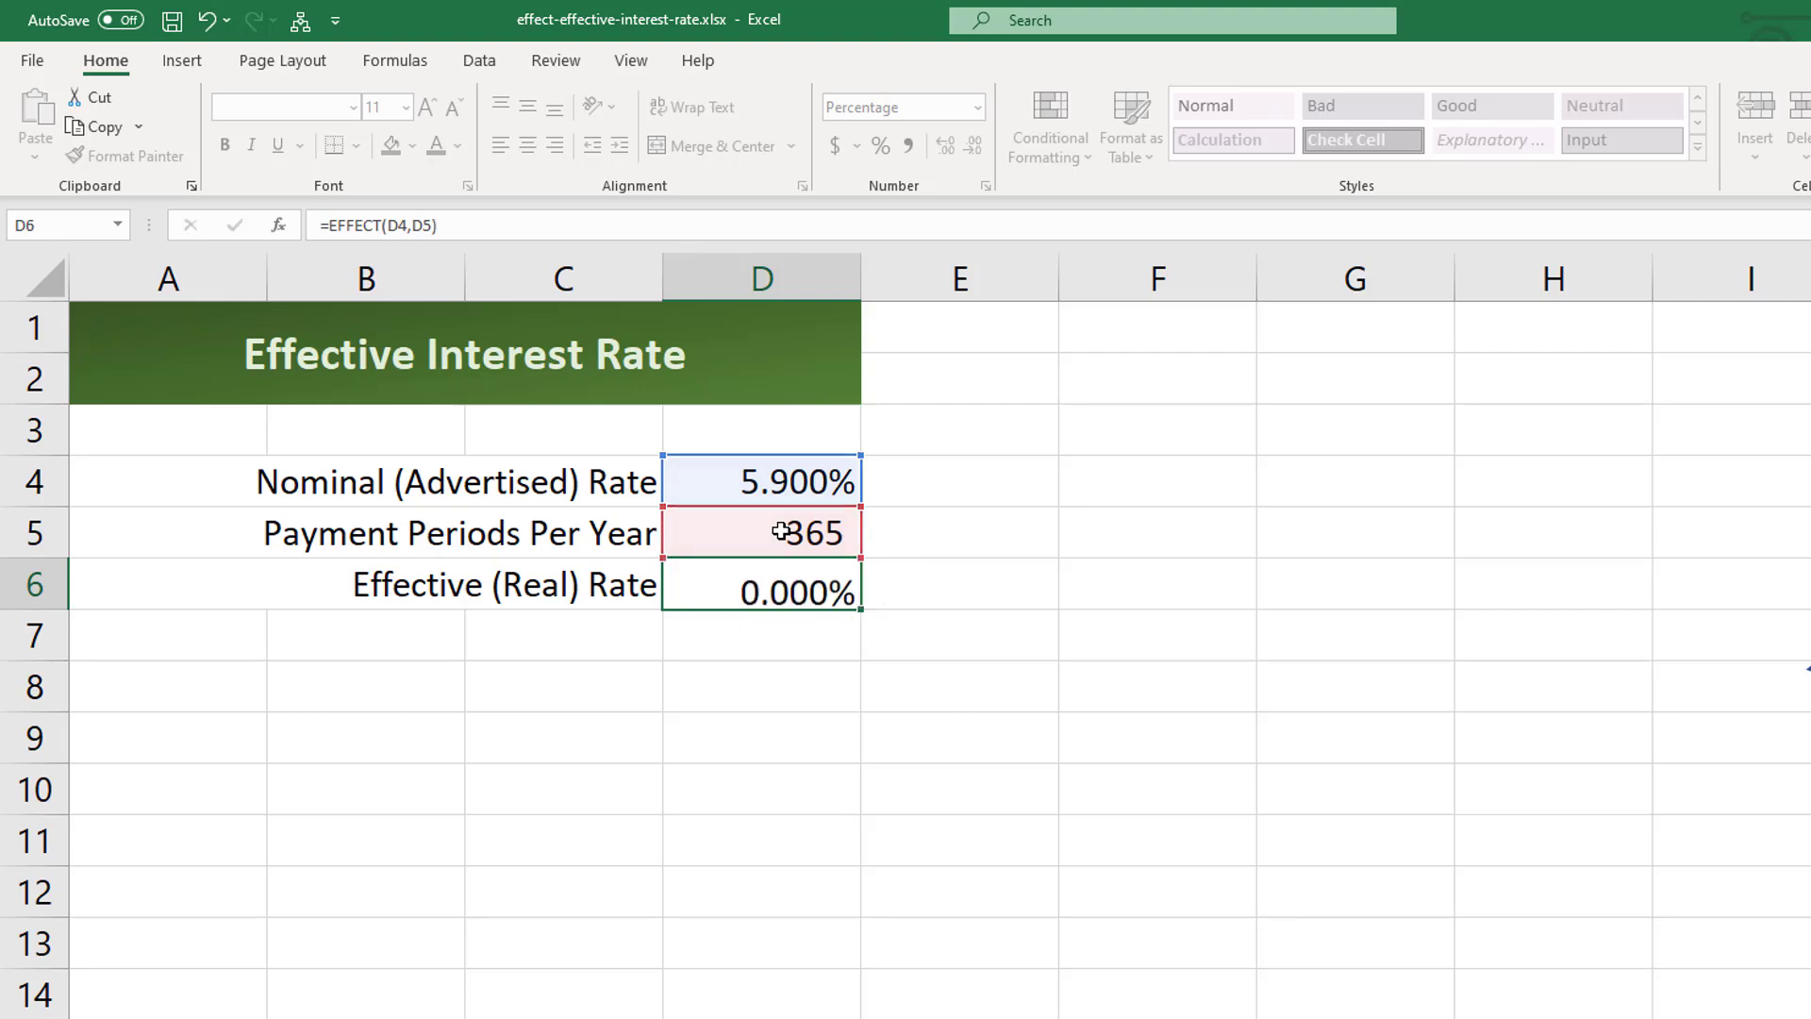
Try 12, 4, then 24 periods in D5, and show D6's EFFECT formula at 6.070%
click(802, 537)
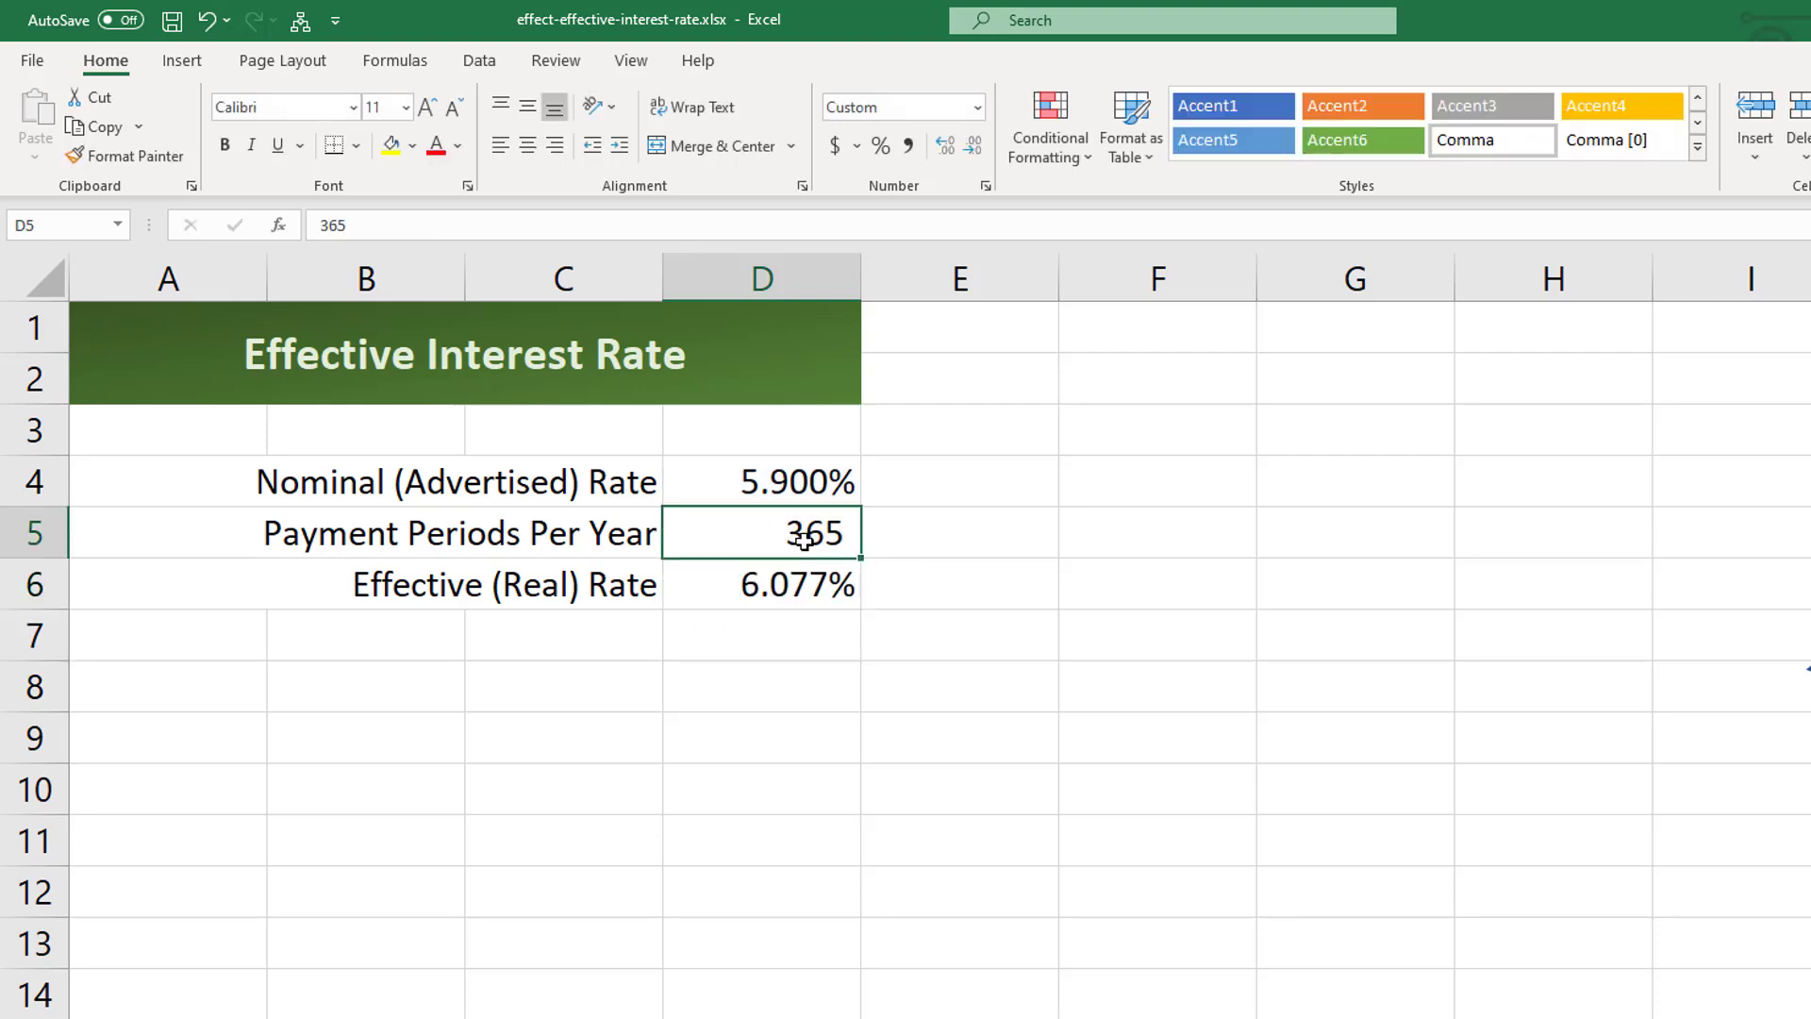
text(12)
key(Return)
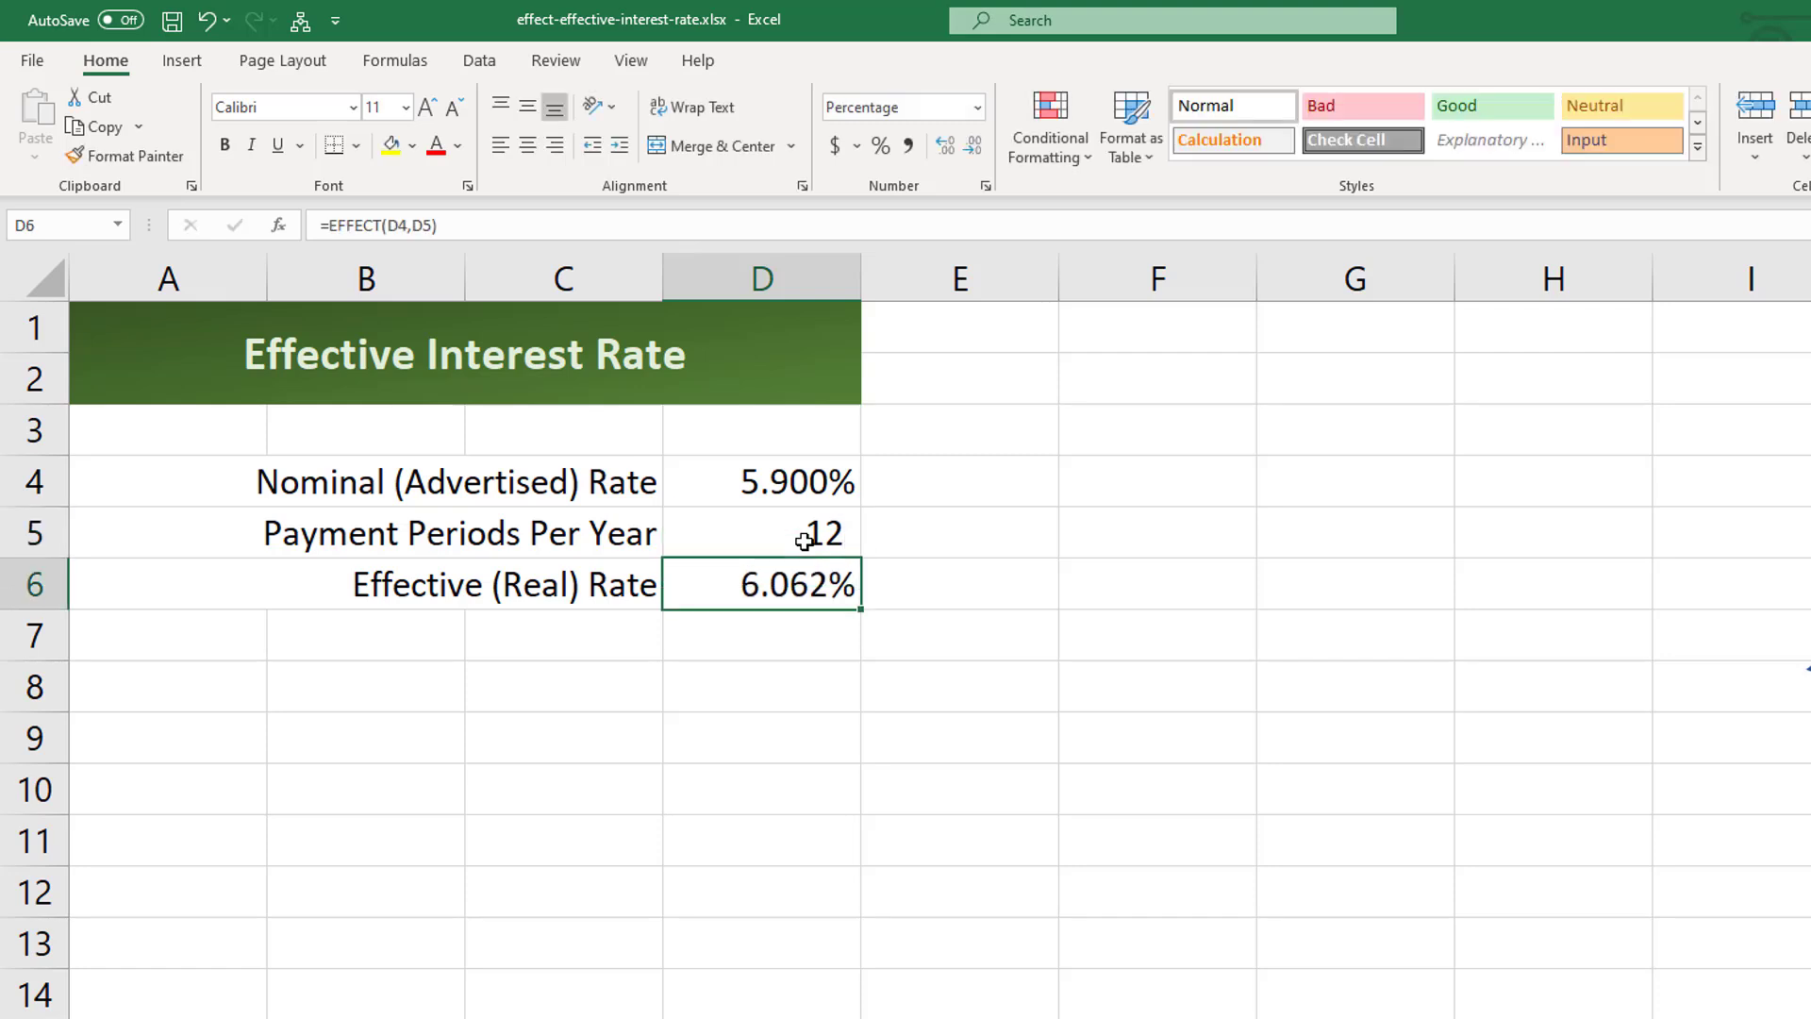
click(805, 541)
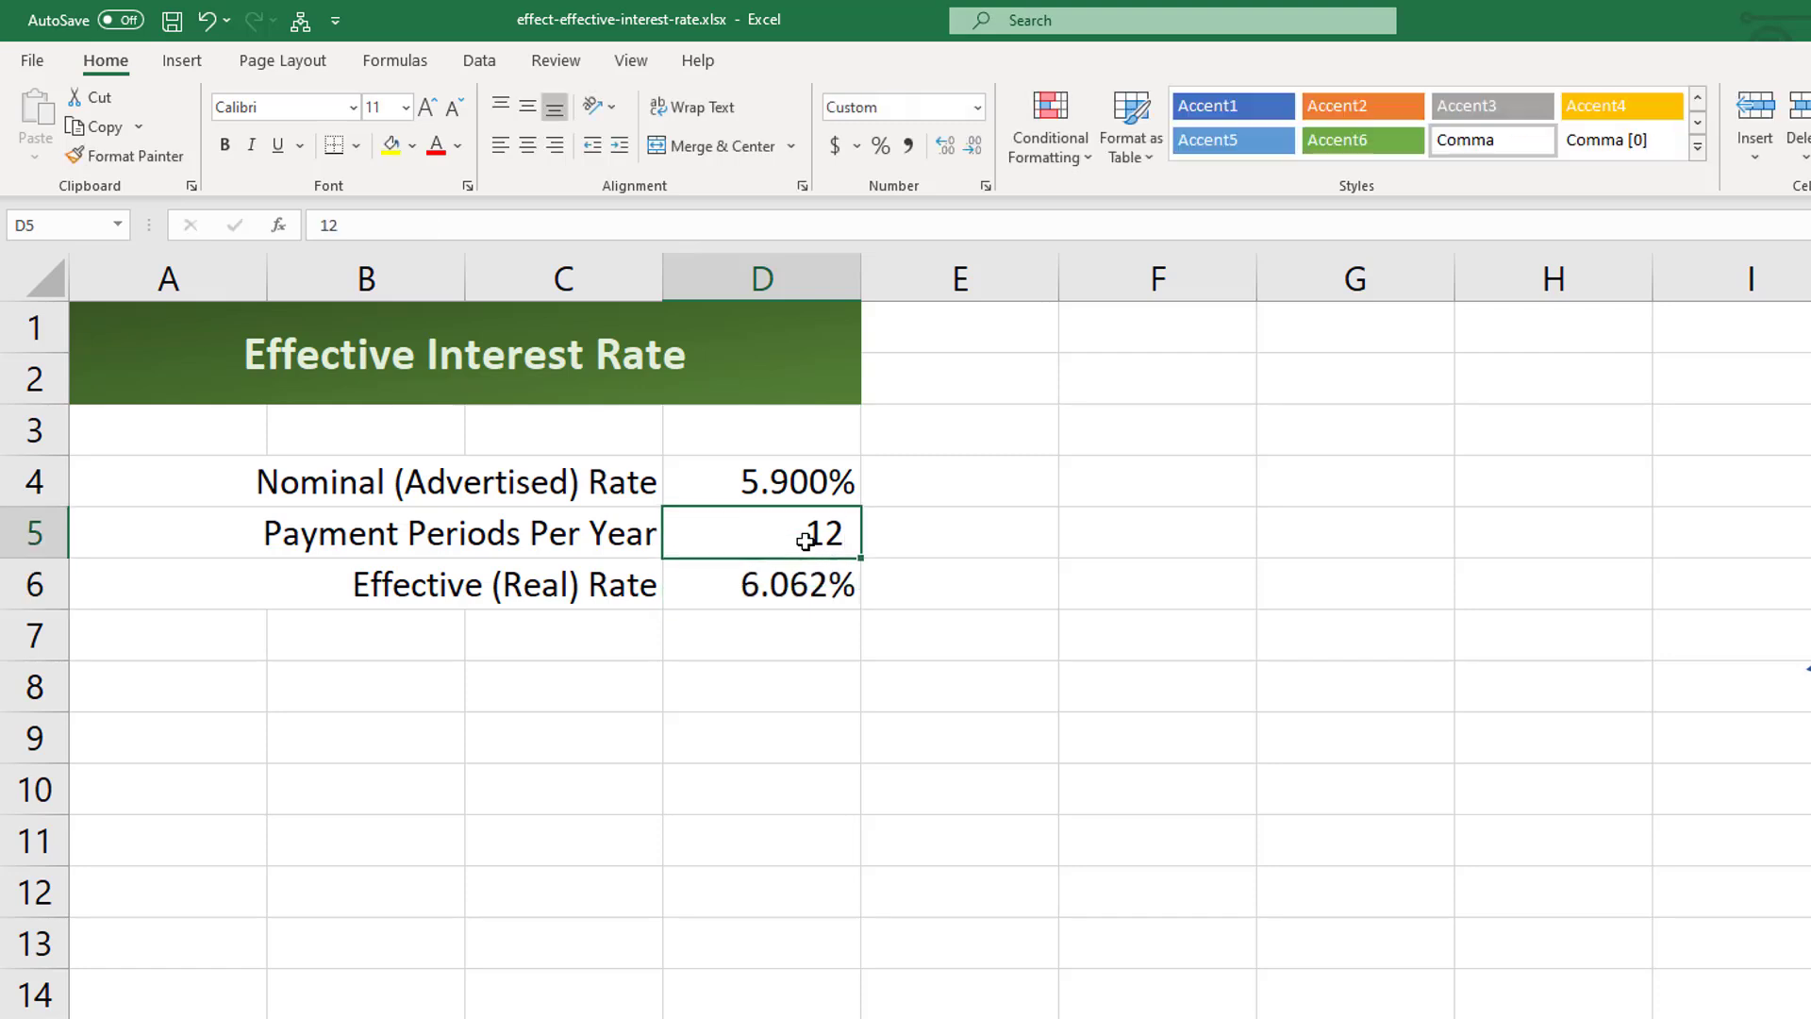
text(4)
key(Return)
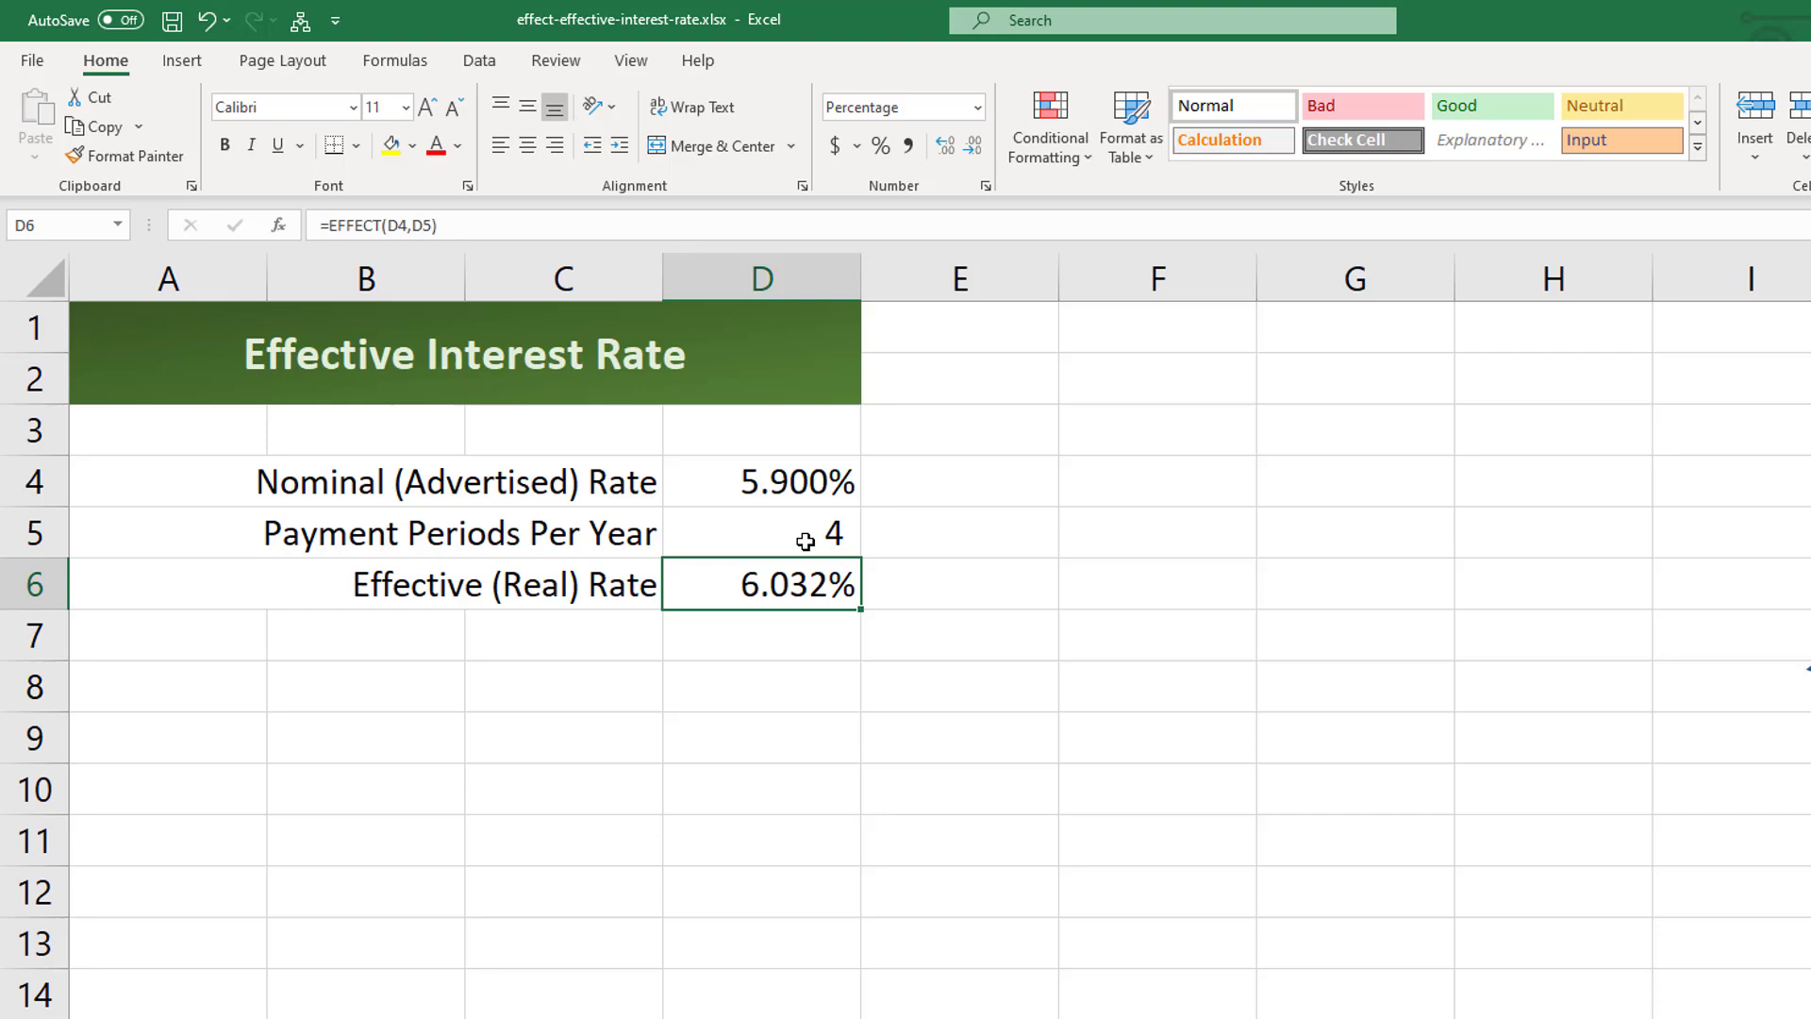
click(805, 540)
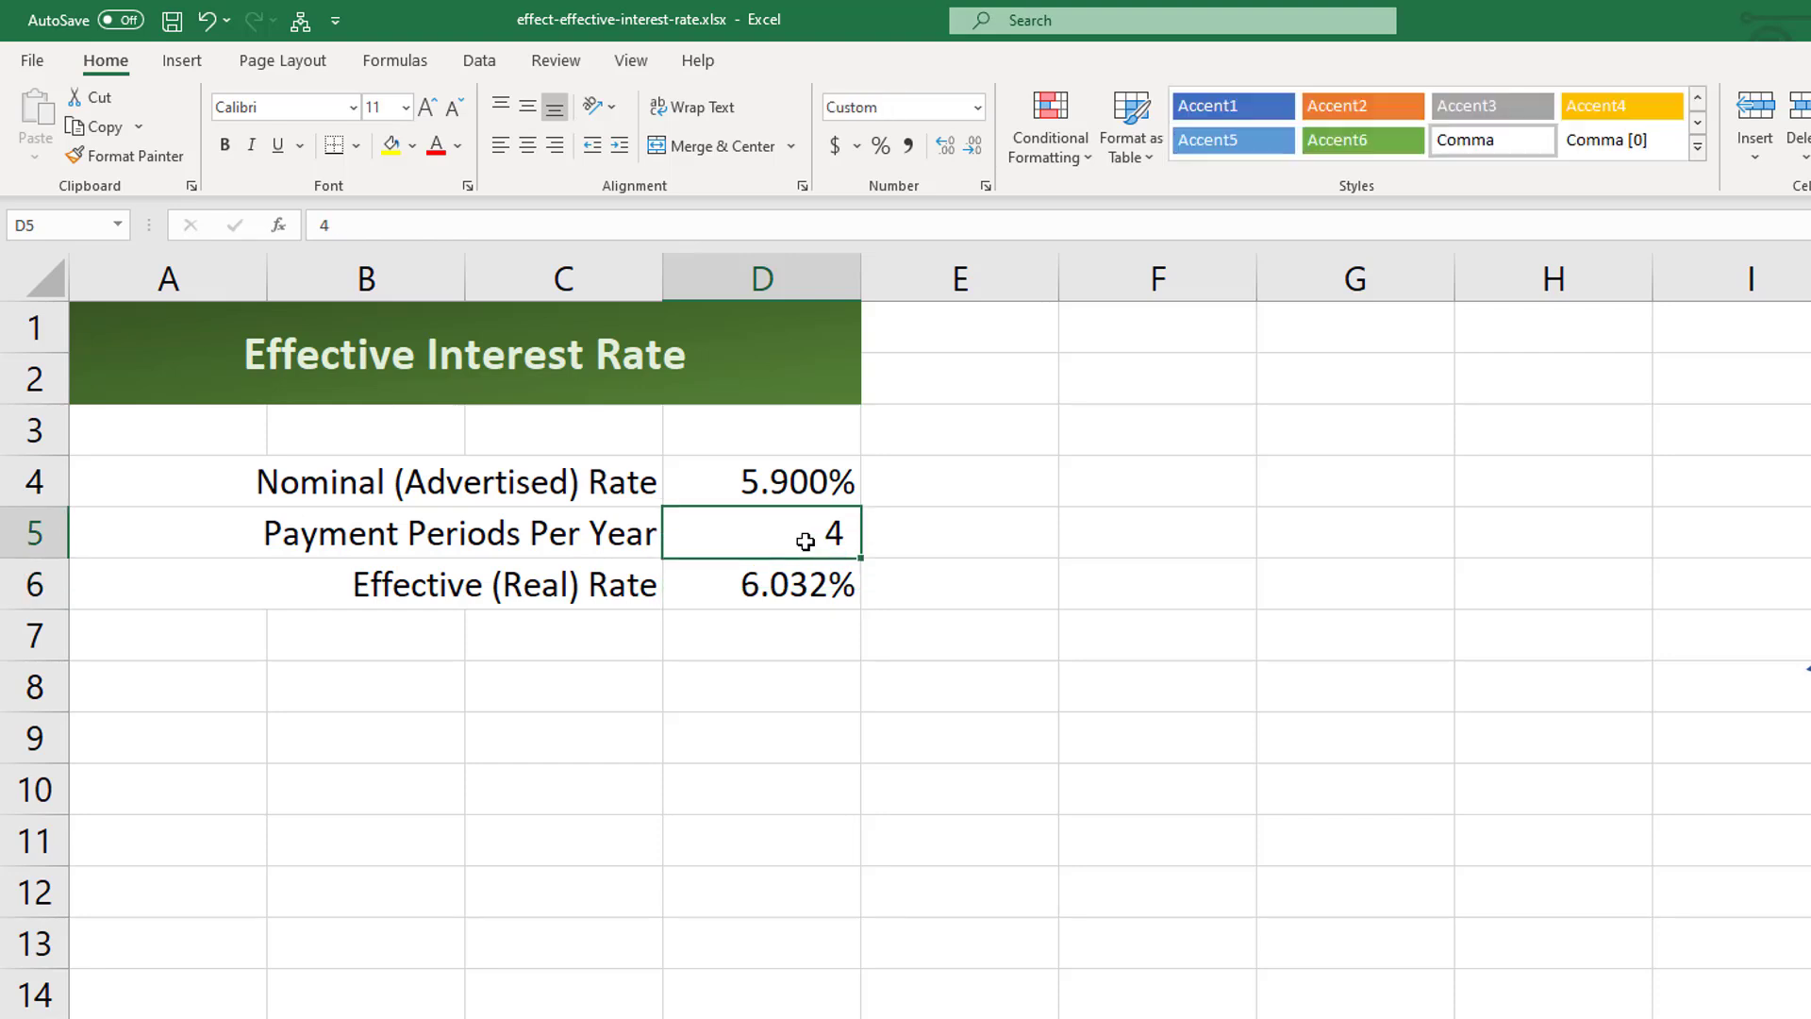
text(24)
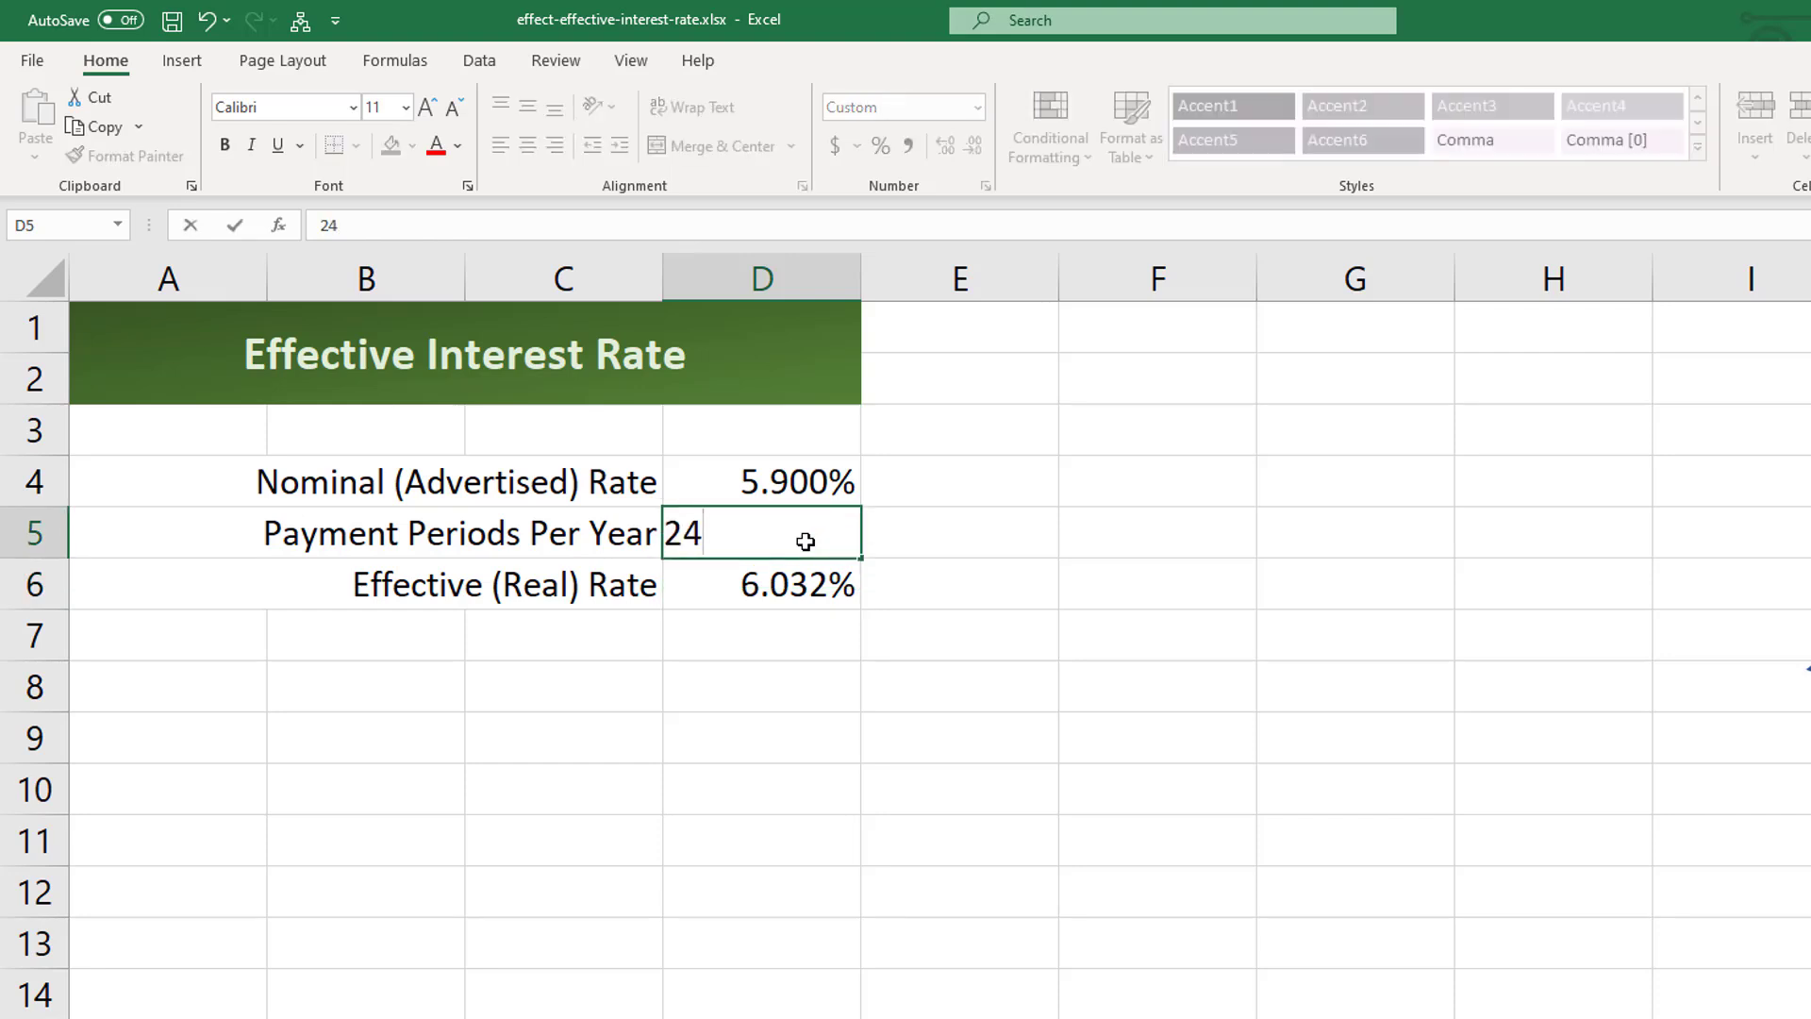
key(Return)
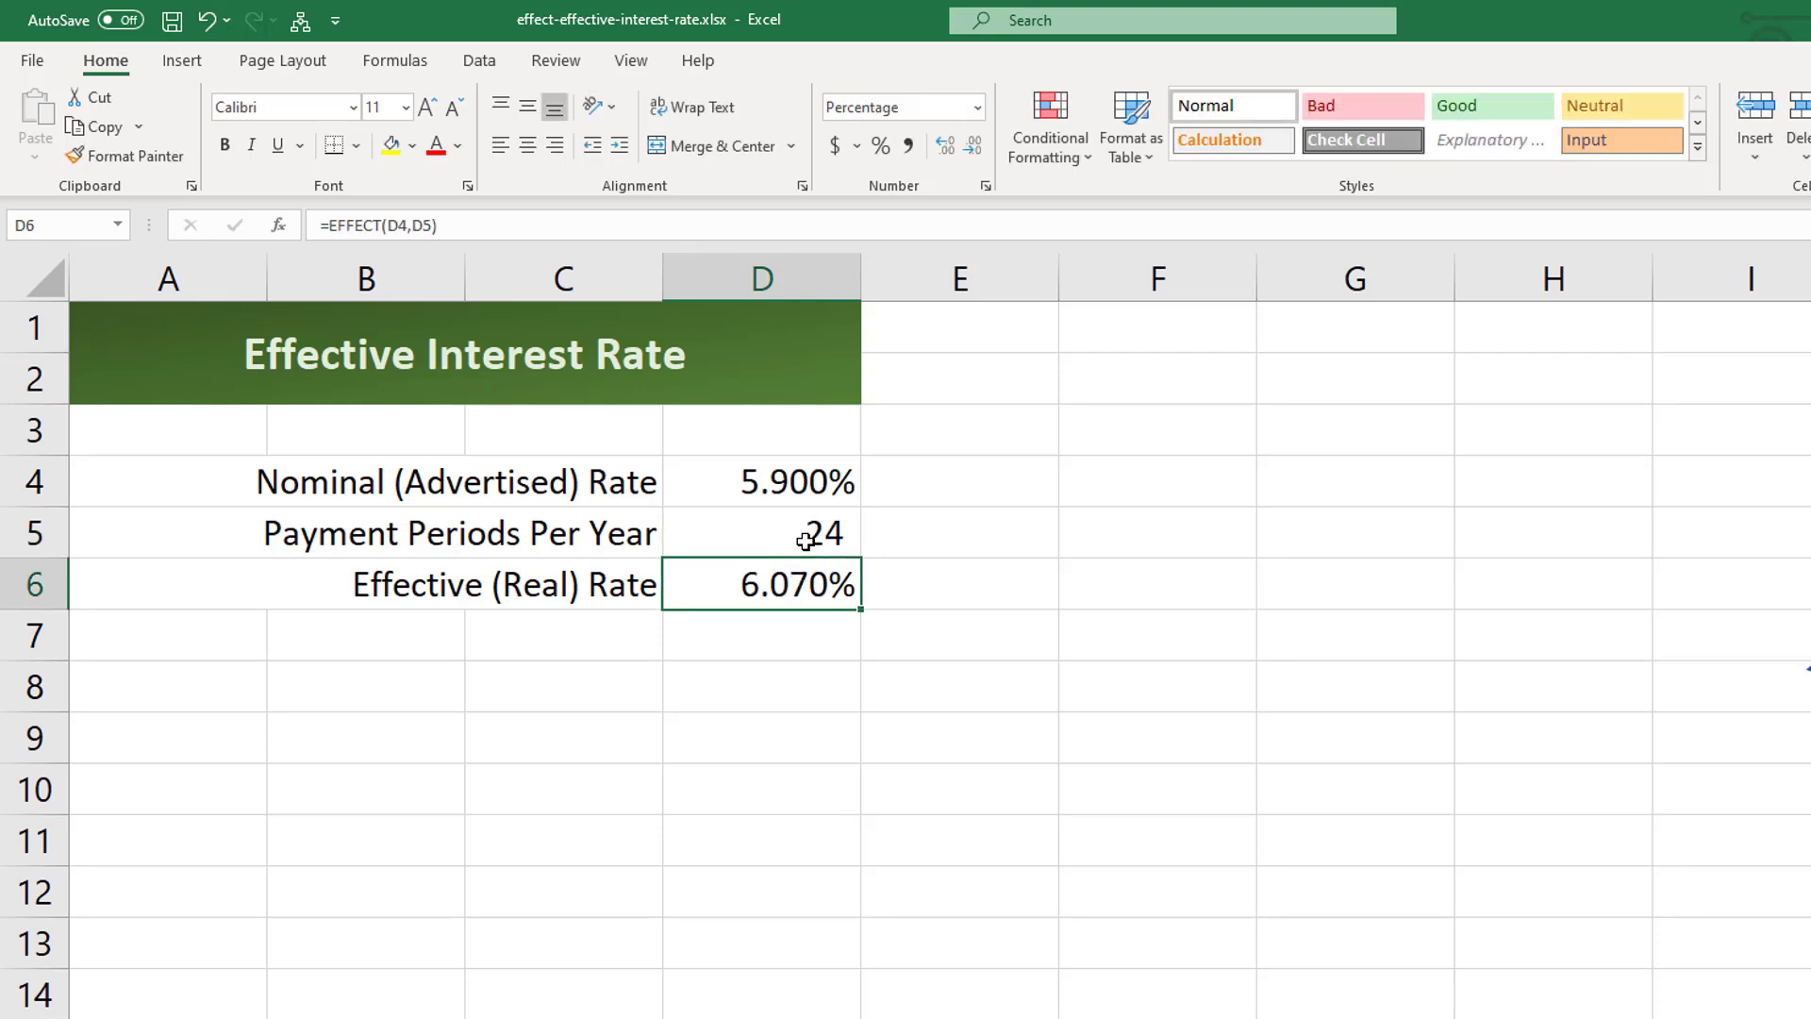
double_click(834, 589)
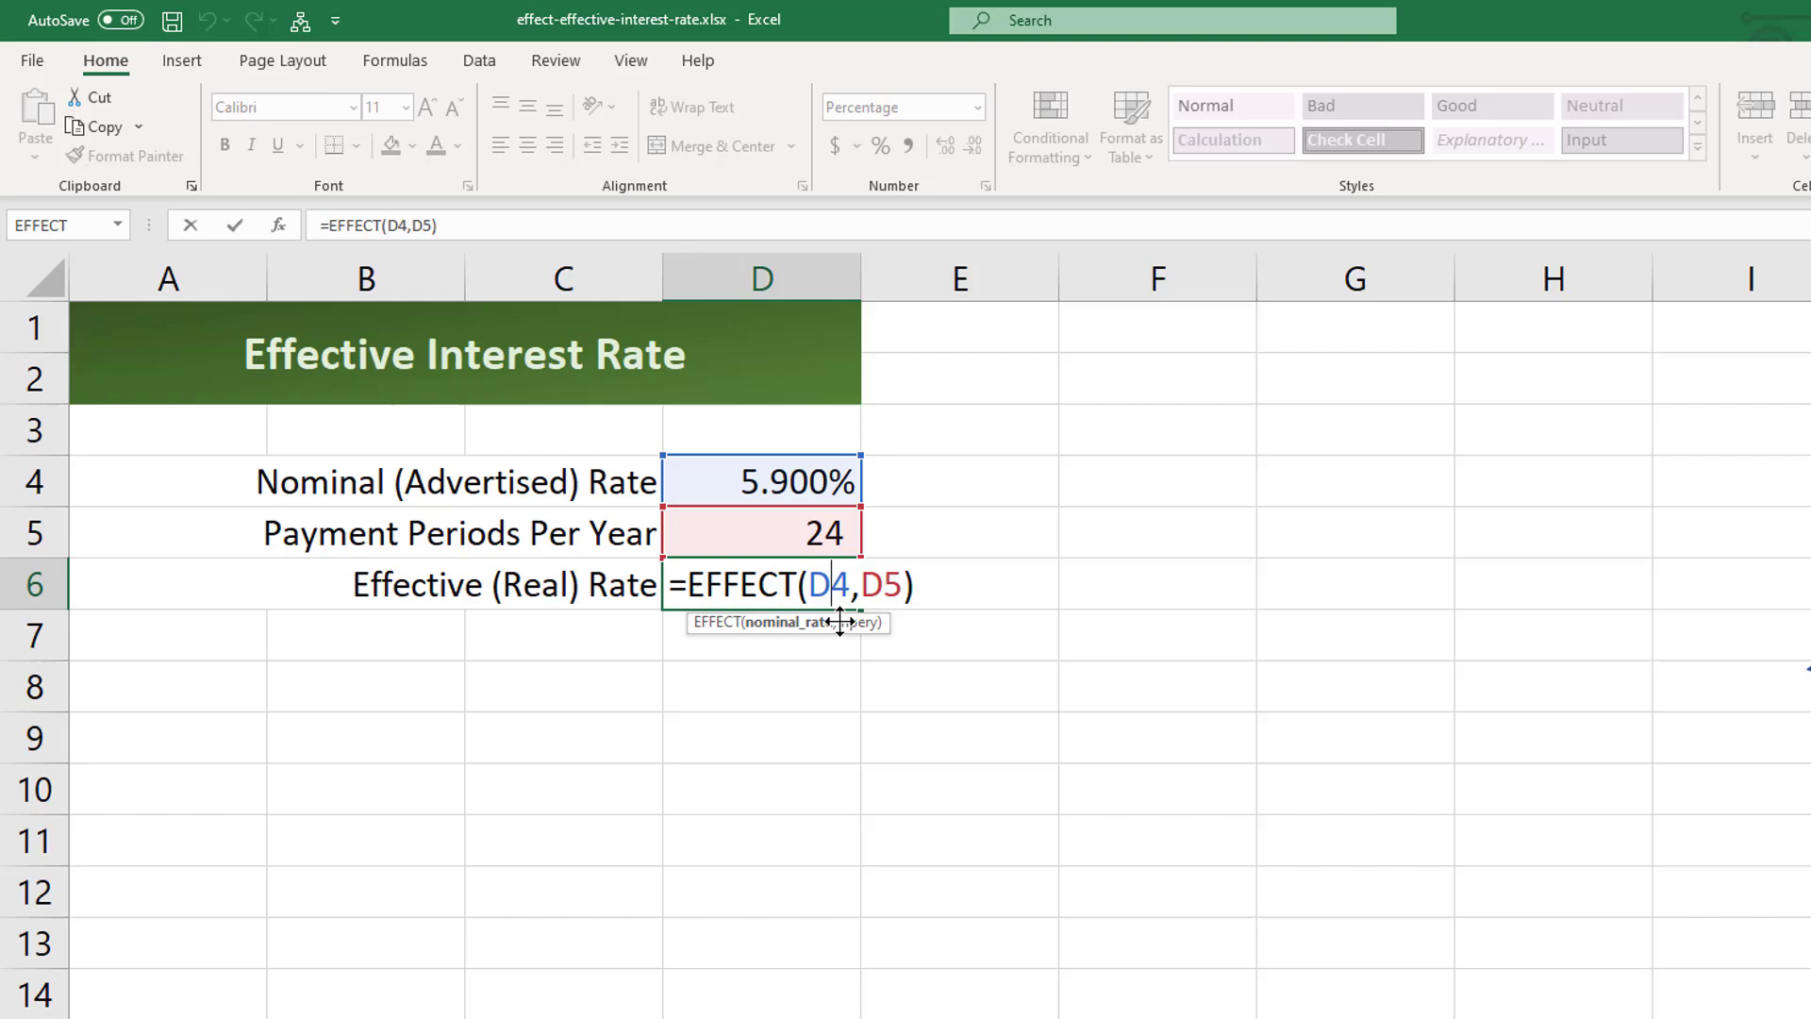